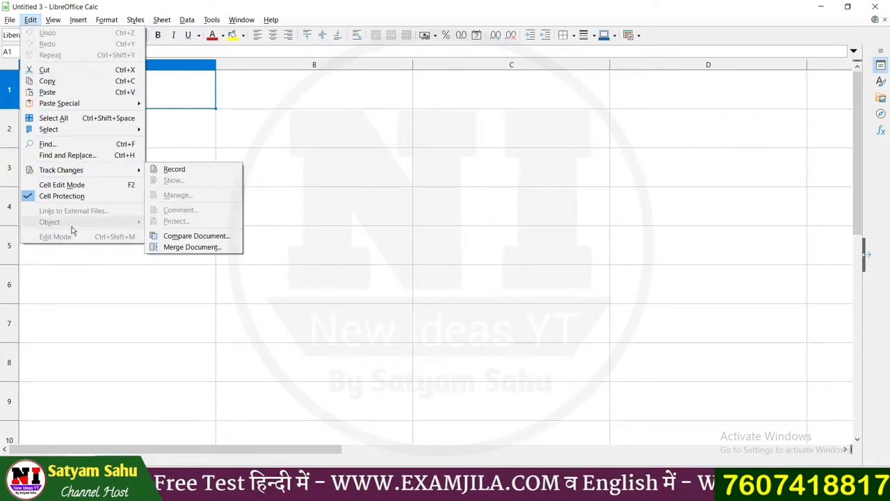
{"action": "mouse_move", "coordinate": [56, 23]}
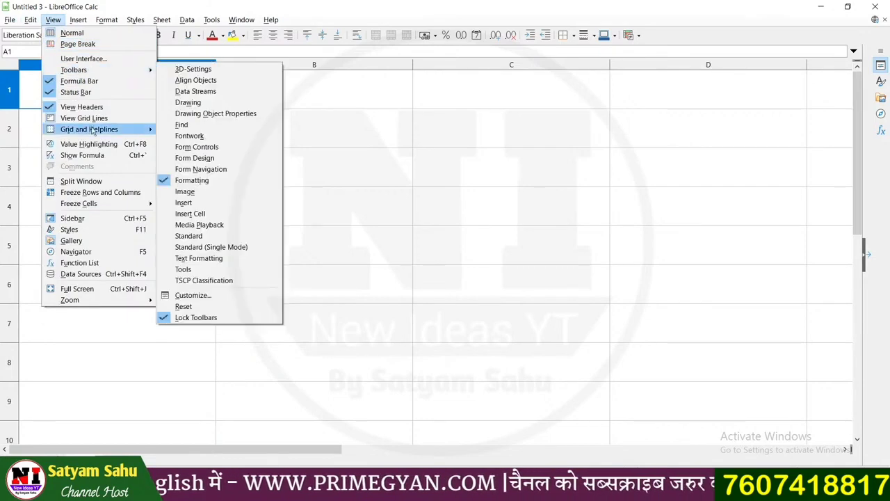
{"action": "mouse_move", "coordinate": [75, 208]}
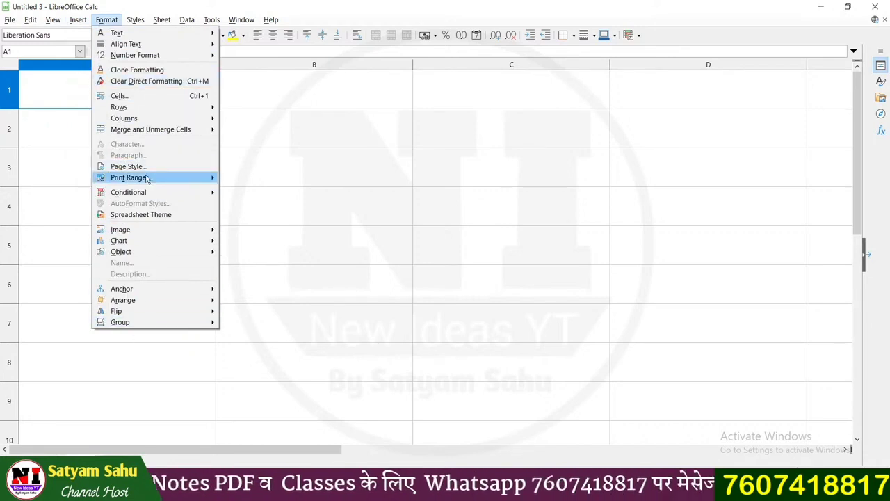
{"action": "mouse_move", "coordinate": [137, 26]}
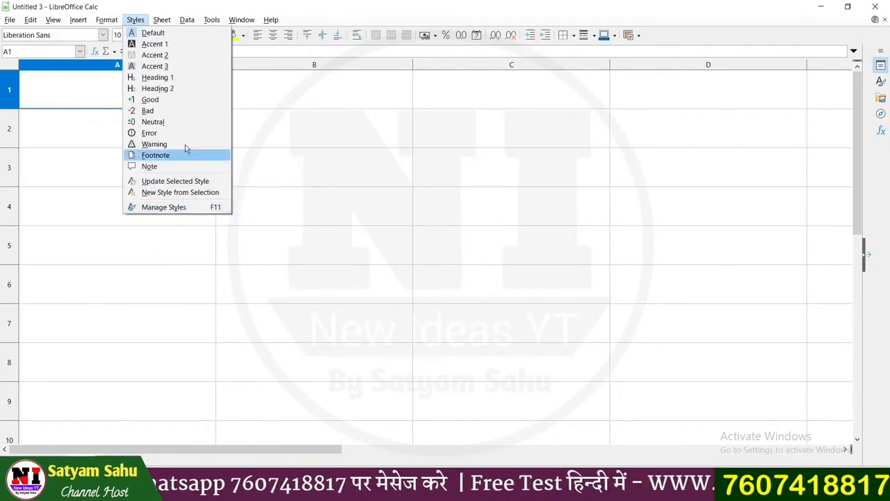
{"action": "mouse_move", "coordinate": [167, 18]}
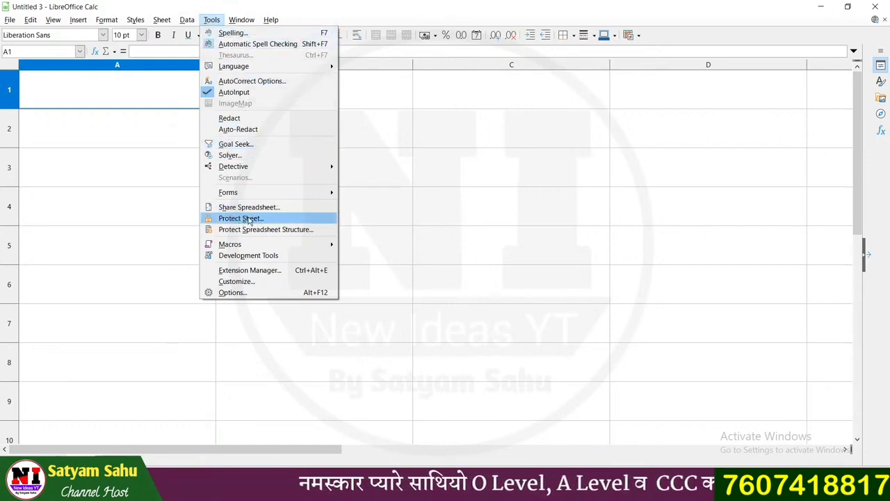
{"action": "left_click", "coordinate": [248, 220]}
{"action": "left_click", "coordinate": [507, 311]}
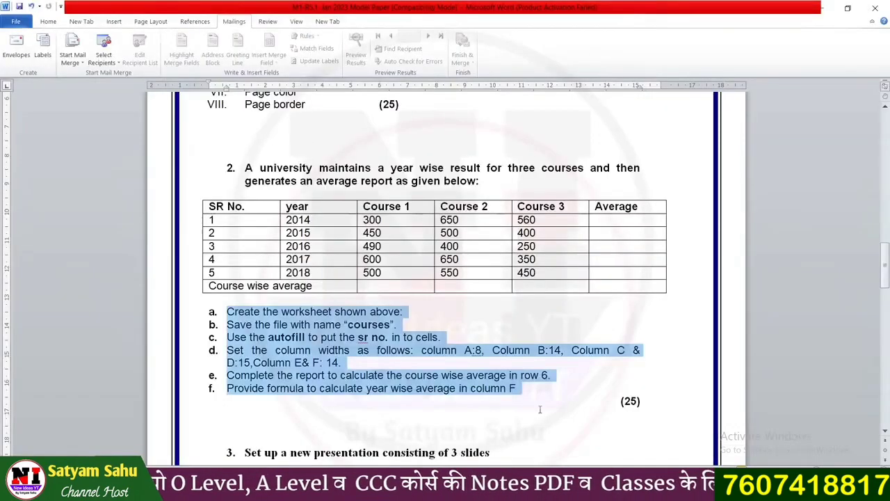
- Try to copy the question 2 results table from the Word model paper into the blank Calc sheet at A1, and undo the paste
{"action": "left_click", "coordinate": [200, 198]}
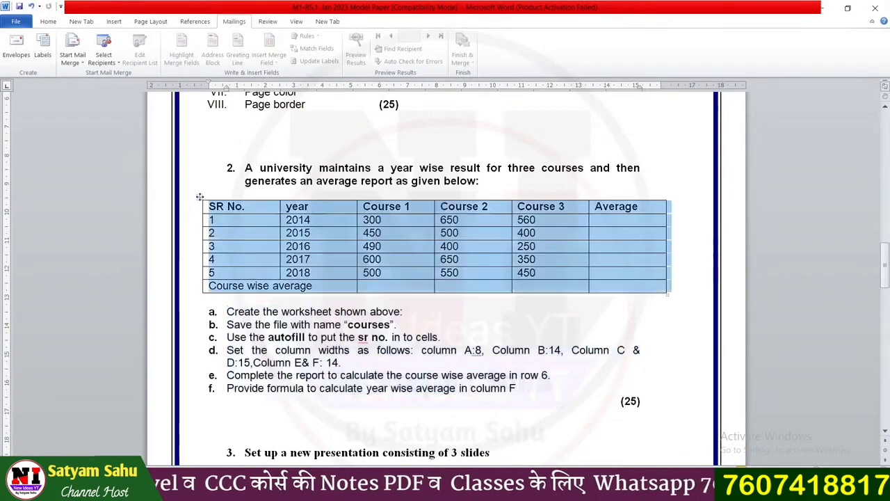
{"action": "right_click", "coordinate": [201, 198]}
{"action": "left_click", "coordinate": [233, 219]}
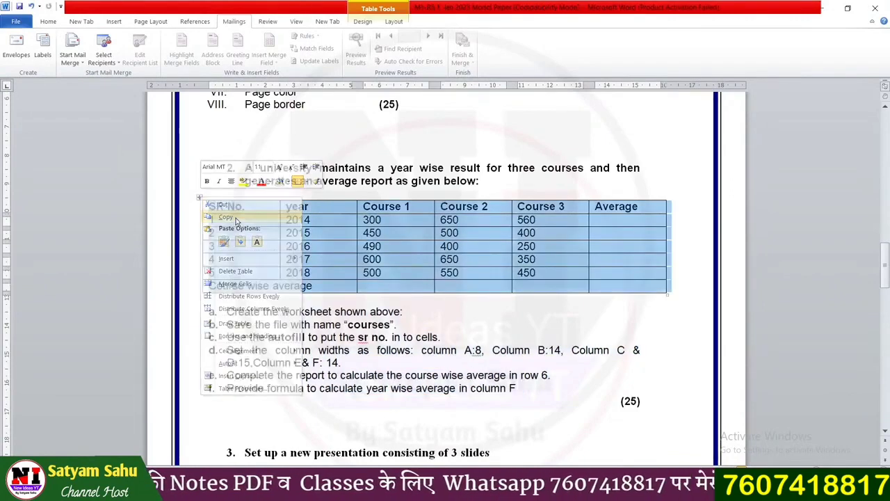
{"action": "key", "text": "alt+Tab"}
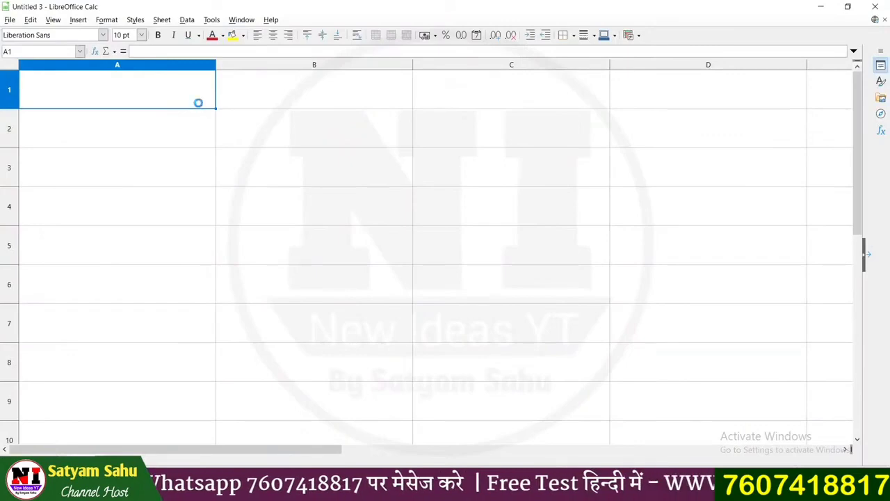
{"action": "key", "text": "ctrl+v"}
{"action": "scroll", "coordinate": [427, 250], "scroll_direction": "down", "scroll_amount": 3, "text": "ctrl"}
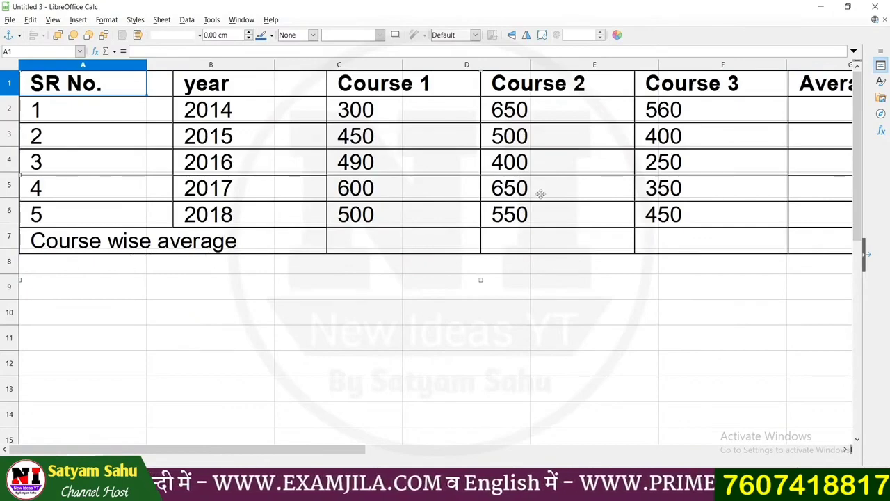
{"action": "key", "text": "ctrl+z"}
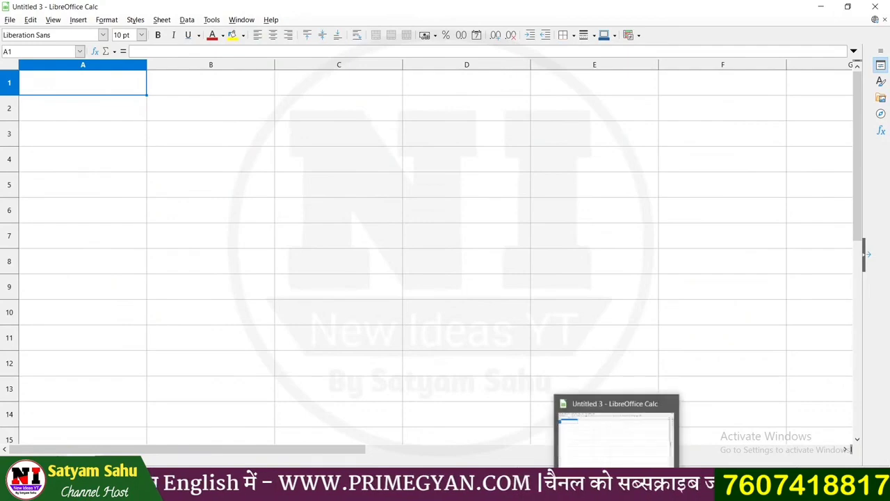
- Arrange the Word model paper and the Calc spreadsheet side by side, each filling half of the screen
{"action": "left_click", "coordinate": [616, 489]}
{"action": "left_click", "coordinate": [383, 259]}
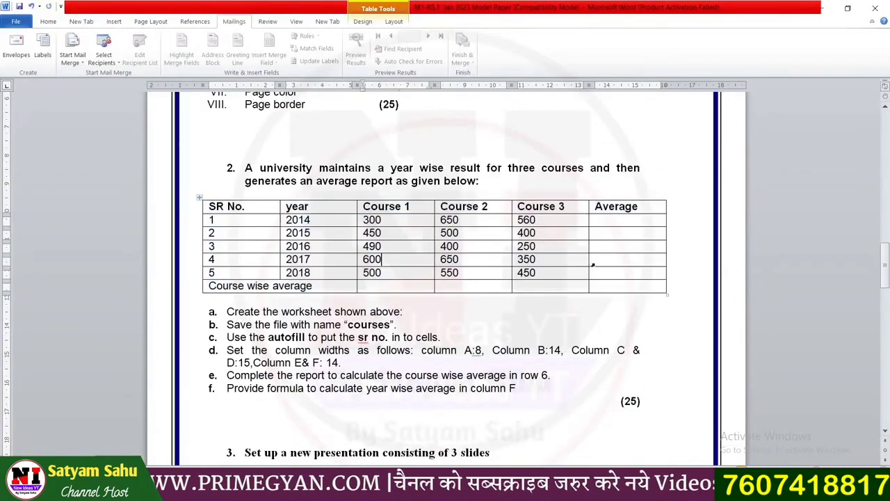
{"action": "left_click", "coordinate": [848, 8]}
{"action": "left_click_drag", "start_coordinate": [332, 12], "coordinate": [375, 54]}
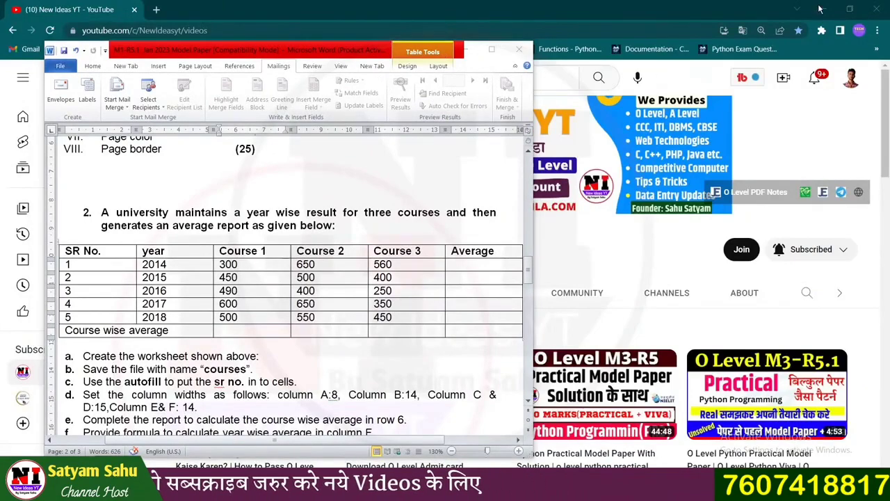
{"action": "left_click", "coordinate": [491, 49]}
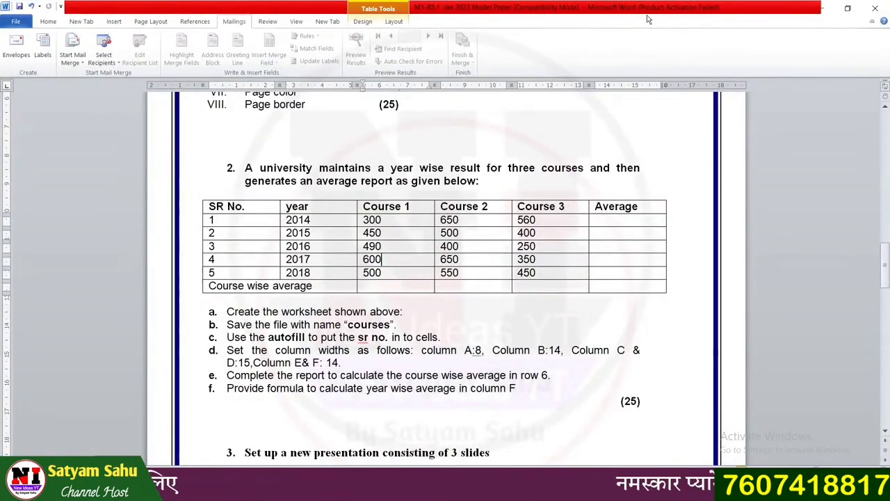
{"action": "key", "text": "super+Left"}
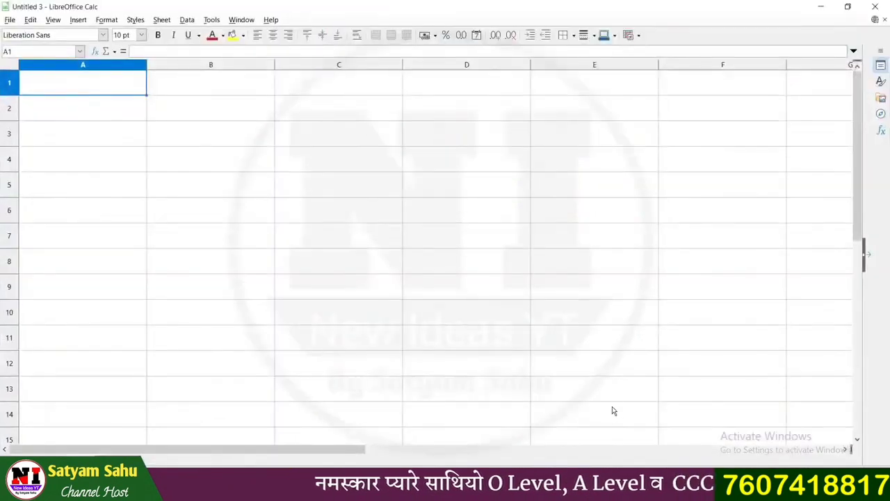
{"action": "key", "text": "super+Right"}
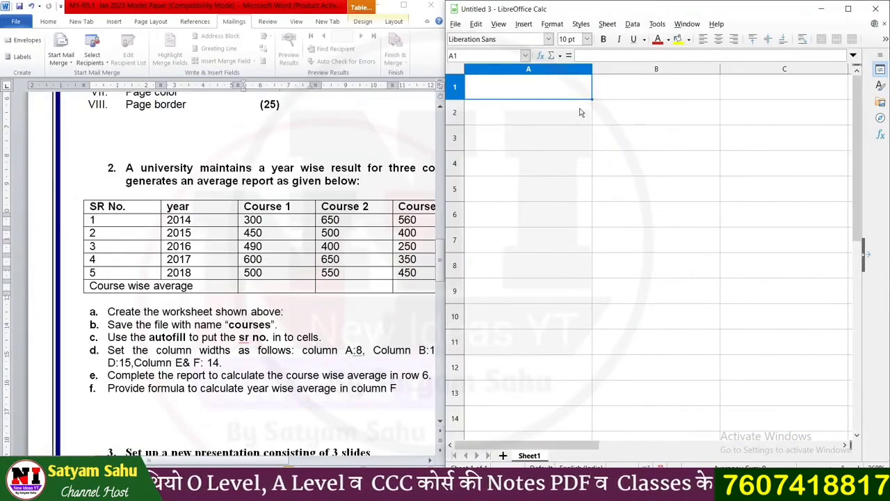
- Enter the column headers SR NO., YEAR and COURSE1 in cells A1, B1 and C1
{"action": "scroll", "coordinate": [579, 139], "scroll_direction": "down", "scroll_amount": 1}
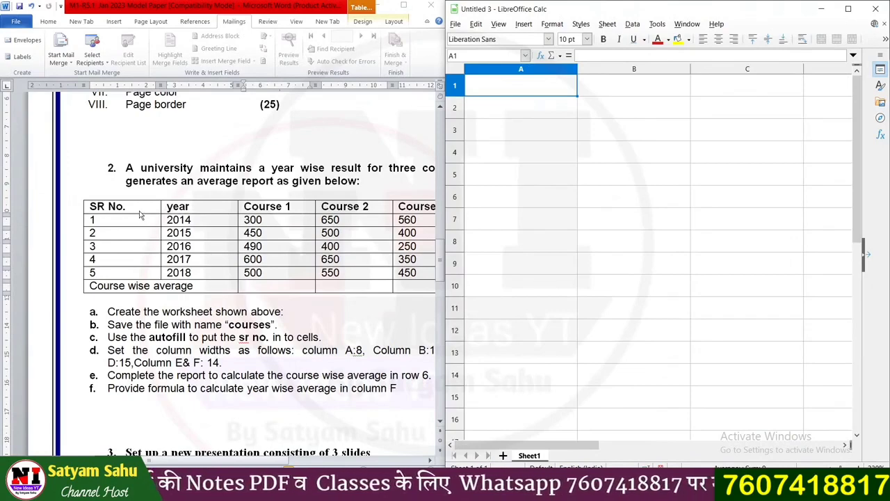
{"action": "double_click", "coordinate": [540, 81]}
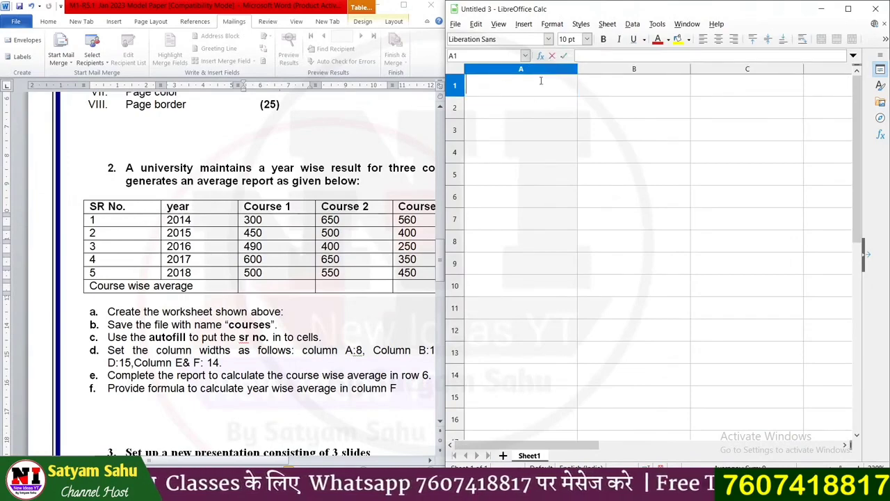
{"action": "type", "text": "SR NO."}
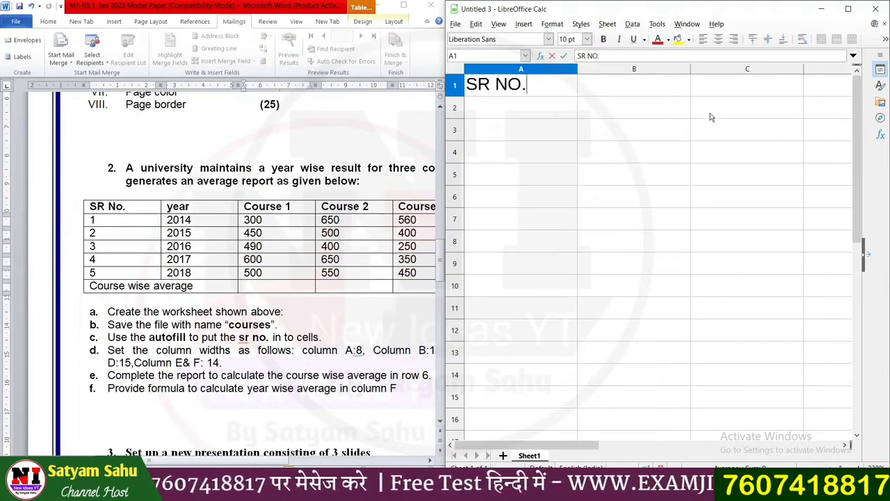
{"action": "left_click", "coordinate": [644, 94]}
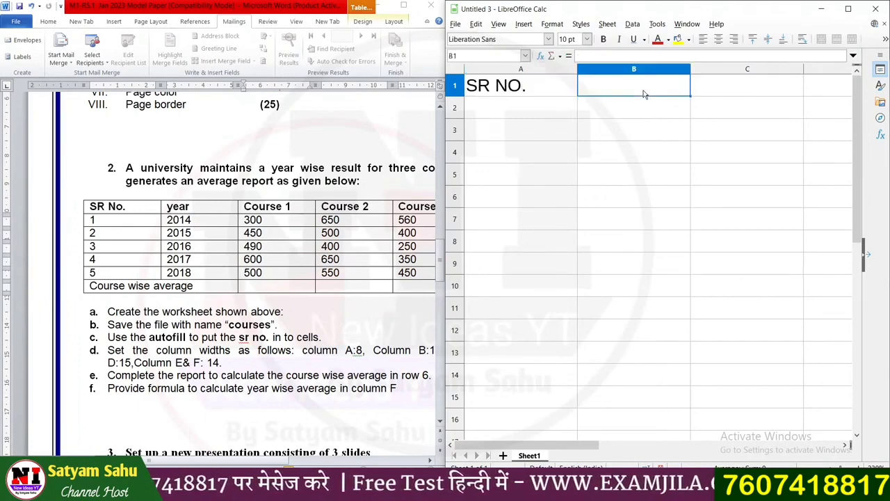
{"action": "type", "text": "YEAR"}
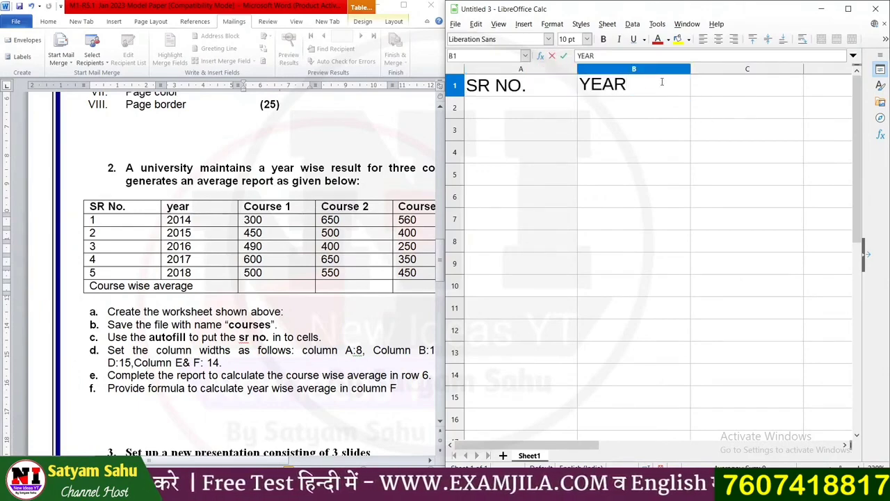
{"action": "left_click", "coordinate": [707, 87]}
{"action": "type", "text": "COURSE1"}
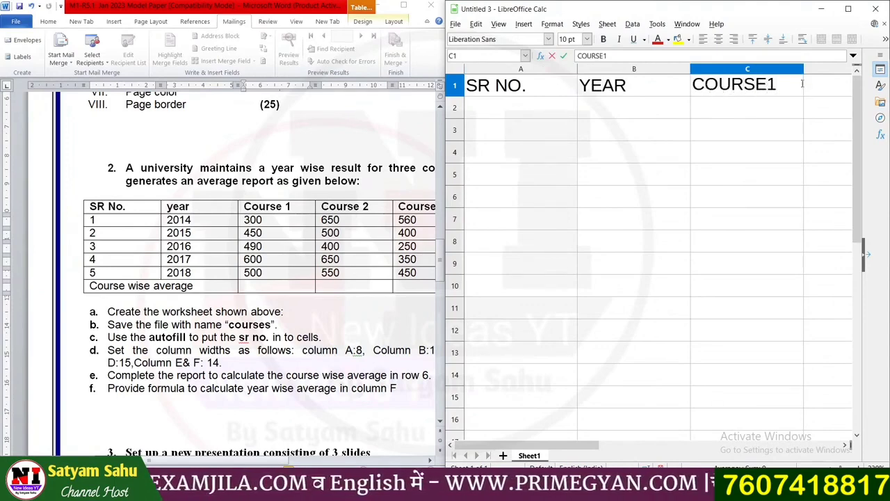
- Enter the column headers COURSE2 in cell D1 and COURSE3 in cell E1
{"action": "left_click", "coordinate": [845, 86]}
{"action": "type", "text": "CO"}
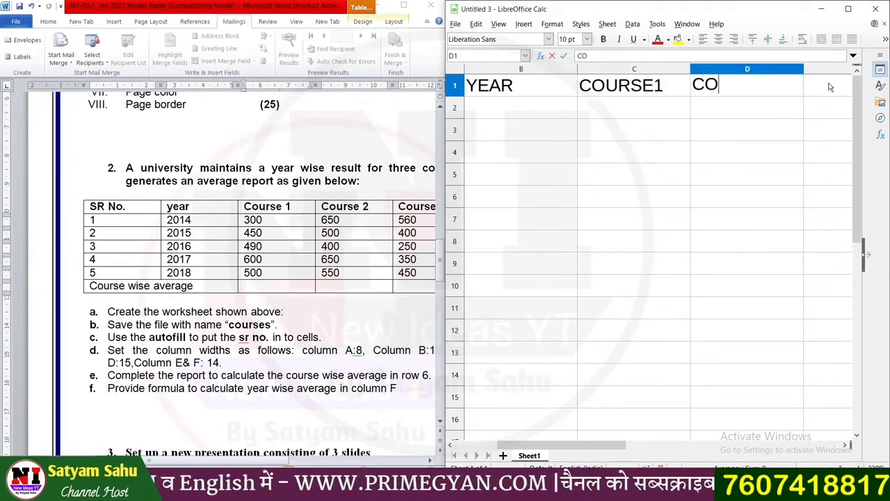
{"action": "type", "text": "URSE2"}
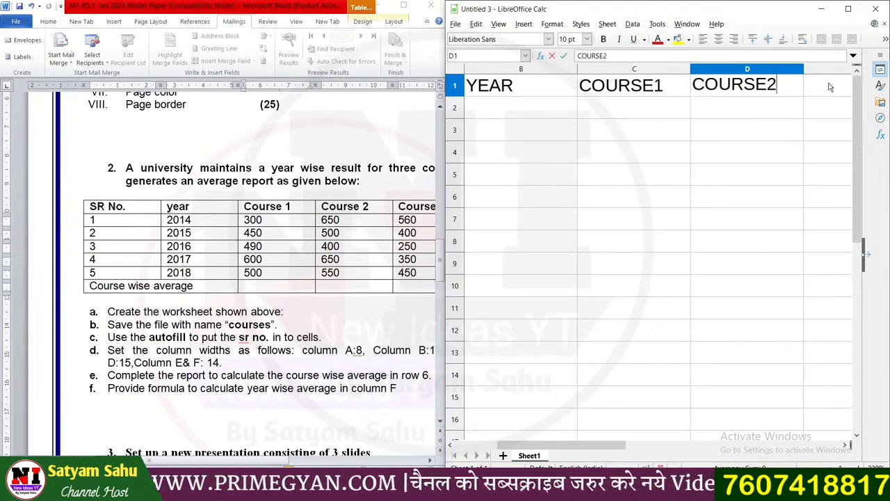
{"action": "key", "text": "Tab"}
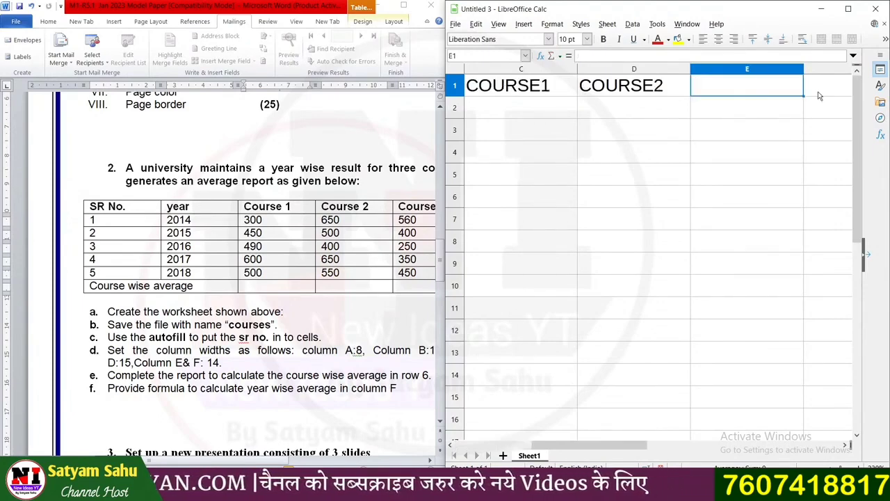
{"action": "type", "text": "CP"}
{"action": "key", "text": "BackSpace"}
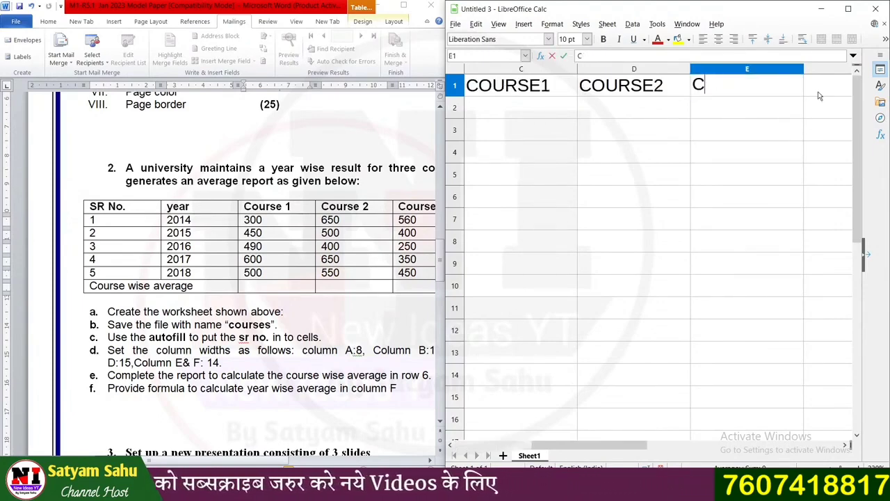
{"action": "type", "text": "OURSE"}
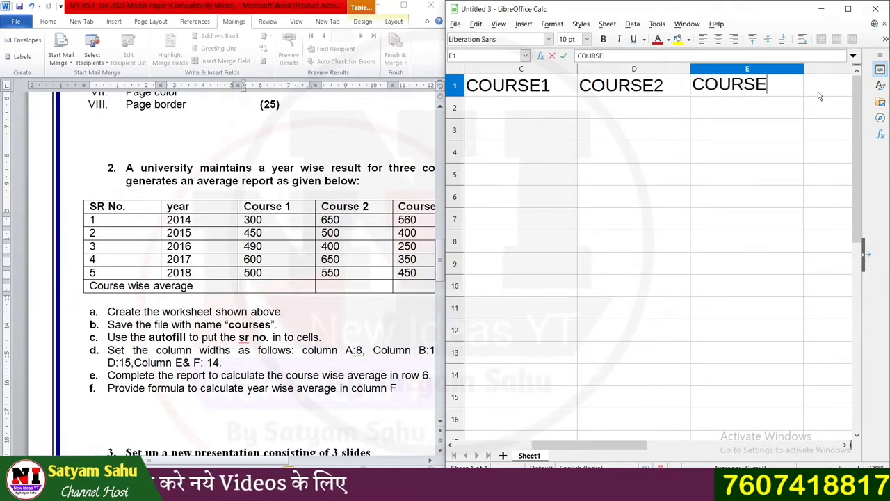
{"action": "type", "text": "3"}
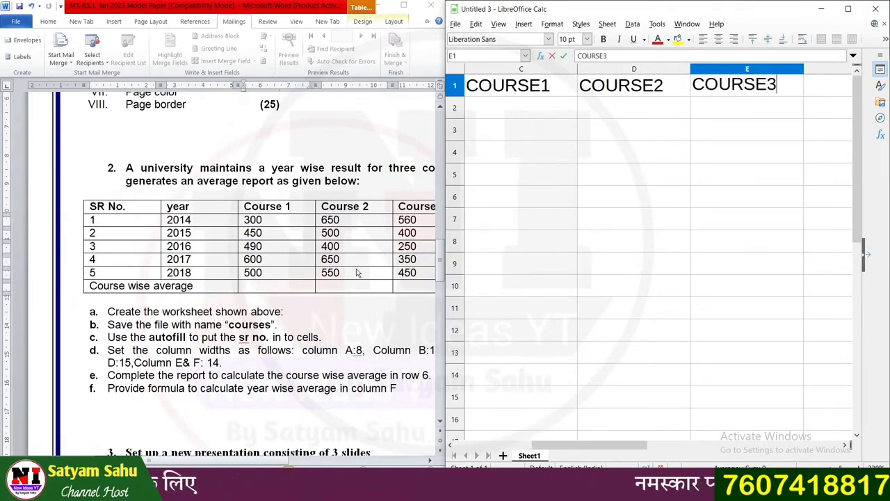
- Enter the last column header of the question's table, AVERAGE, in cell F1
{"action": "left_click_drag", "start_coordinate": [294, 461], "coordinate": [350, 462]}
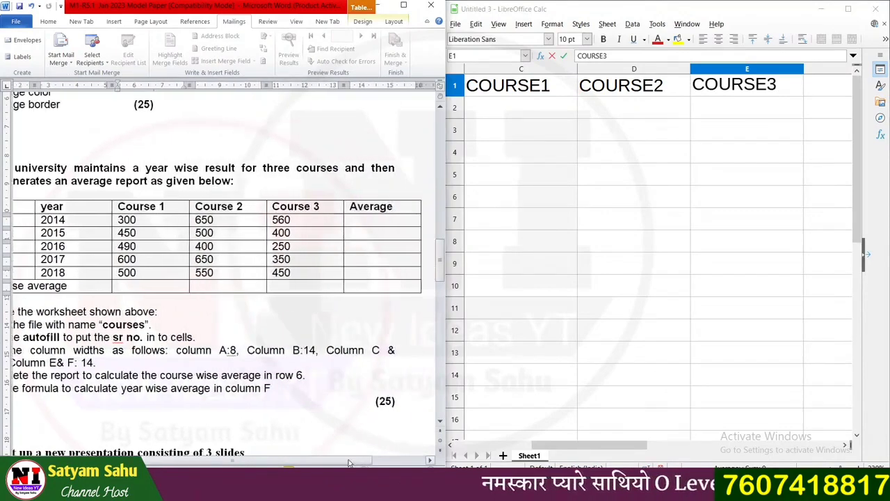
{"action": "left_click", "coordinate": [823, 85]}
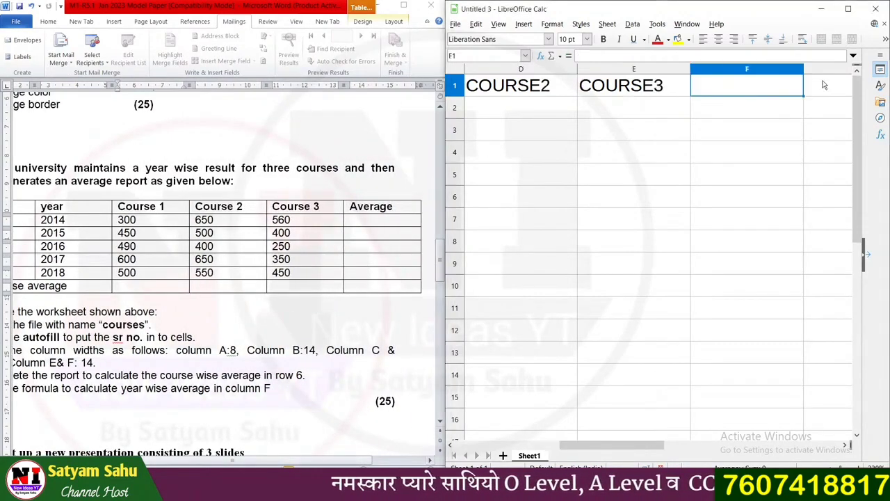
{"action": "left_click", "coordinate": [823, 85]}
{"action": "left_click", "coordinate": [588, 105]}
{"action": "left_click", "coordinate": [610, 82]}
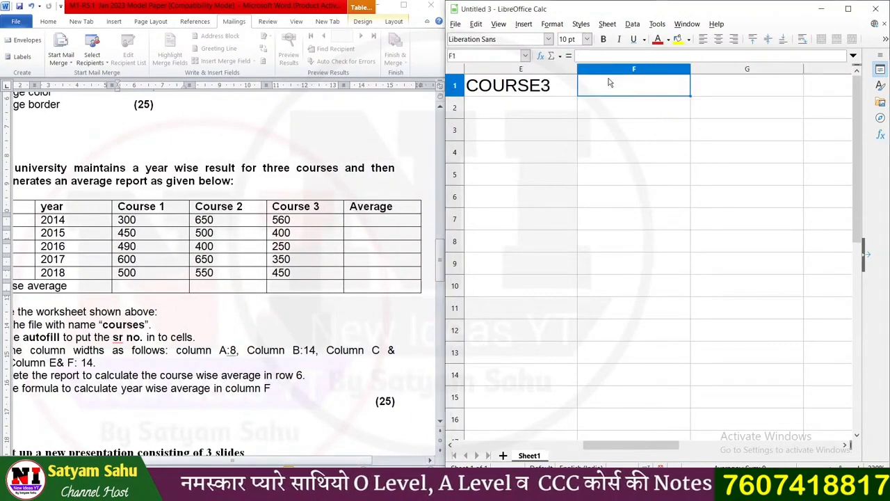
{"action": "type", "text": "AVERAGE"}
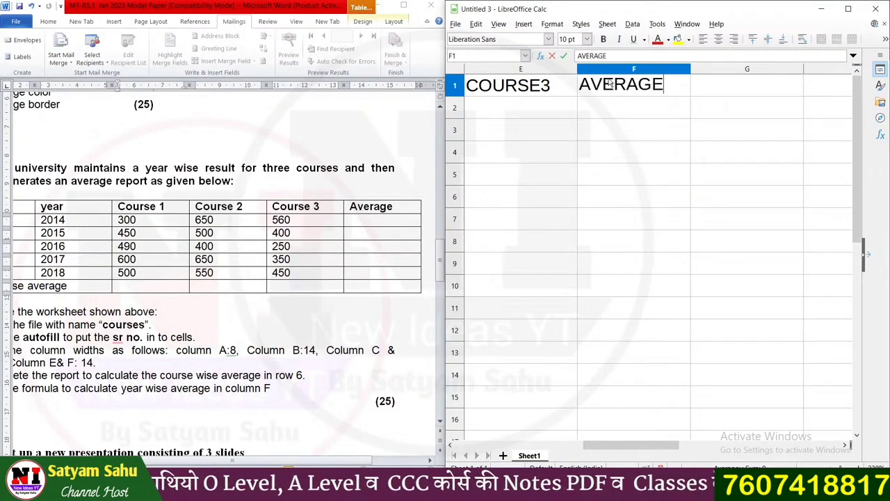
{"action": "scroll", "coordinate": [601, 143], "scroll_direction": "down", "scroll_amount": 3}
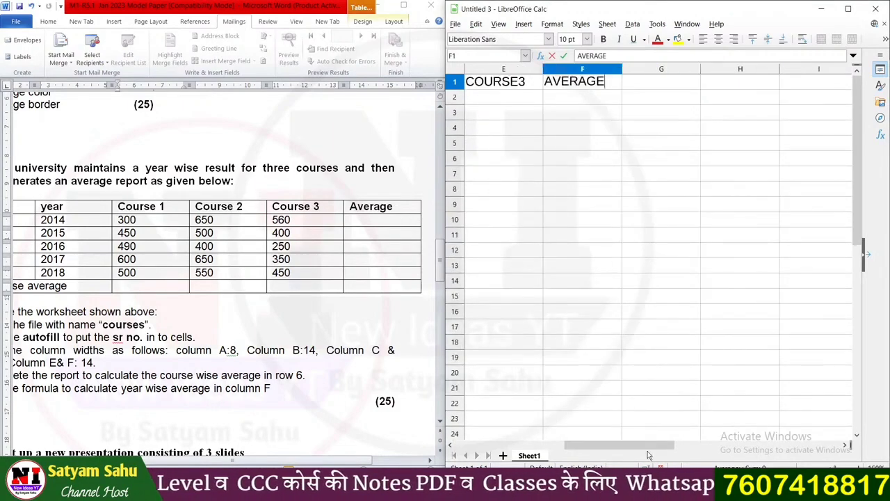
{"action": "left_click_drag", "start_coordinate": [648, 453], "coordinate": [596, 450]}
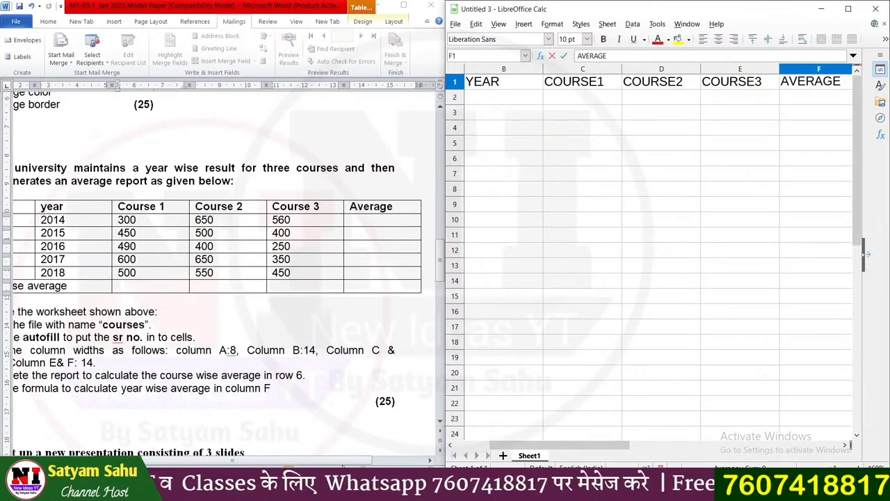
{"action": "left_click_drag", "start_coordinate": [342, 461], "coordinate": [298, 461]}
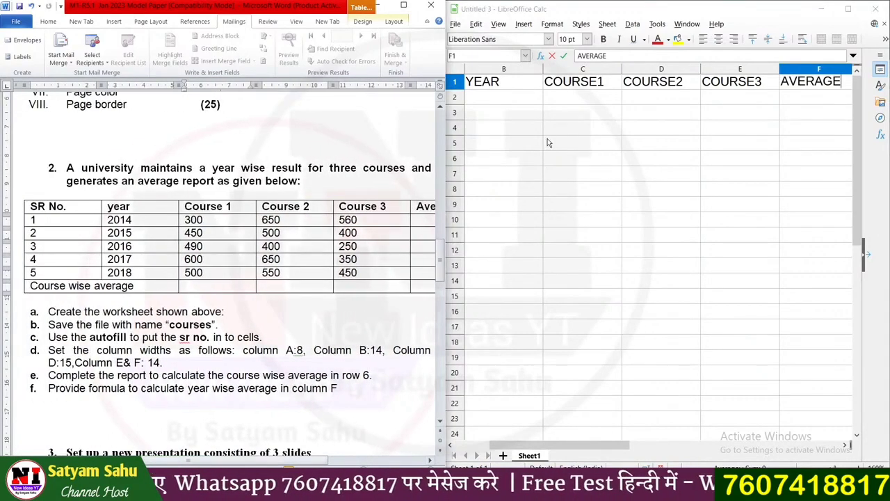
{"action": "scroll", "coordinate": [548, 143], "scroll_direction": "down", "scroll_amount": 2, "text": "ctrl"}
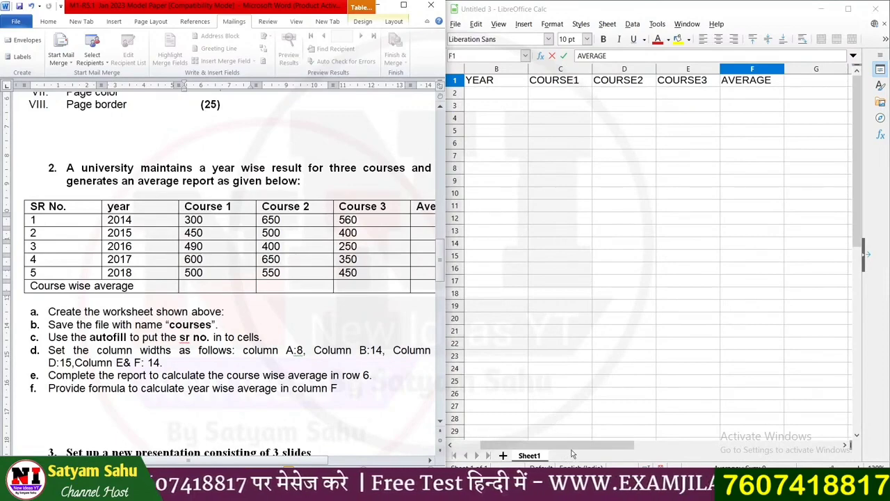
- Make the header row A1:F1 bold
{"action": "left_click_drag", "start_coordinate": [571, 450], "coordinate": [562, 449]}
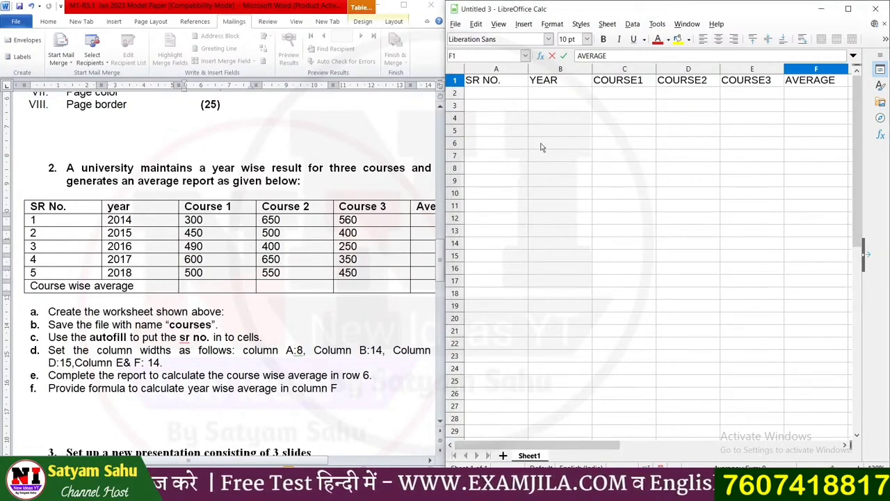
{"action": "left_click_drag", "start_coordinate": [497, 83], "coordinate": [827, 85]}
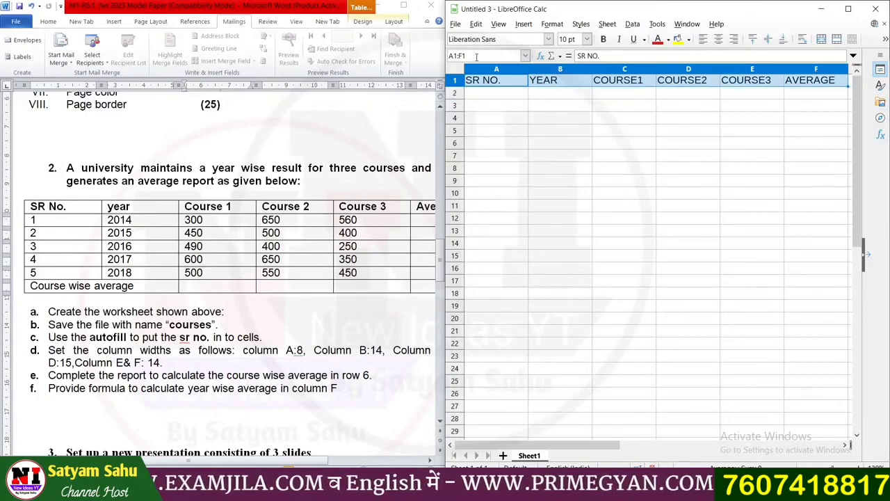
{"action": "key", "text": "ctrl+b"}
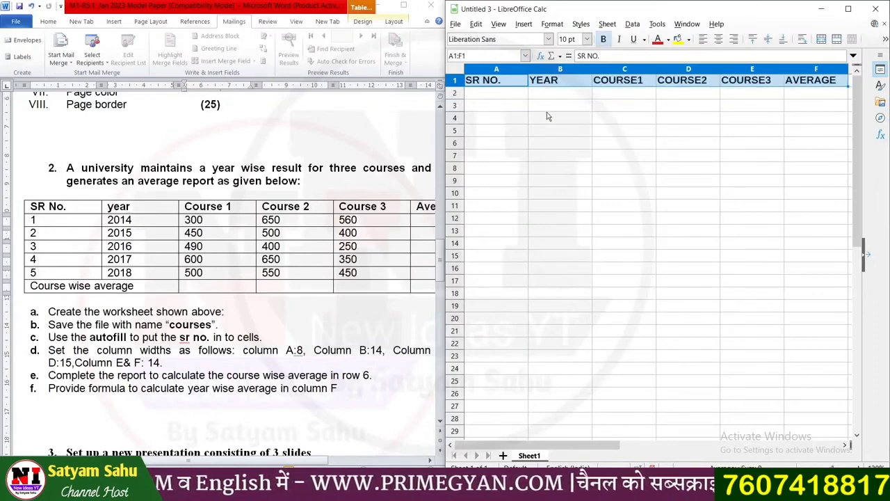
{"action": "left_click", "coordinate": [518, 95]}
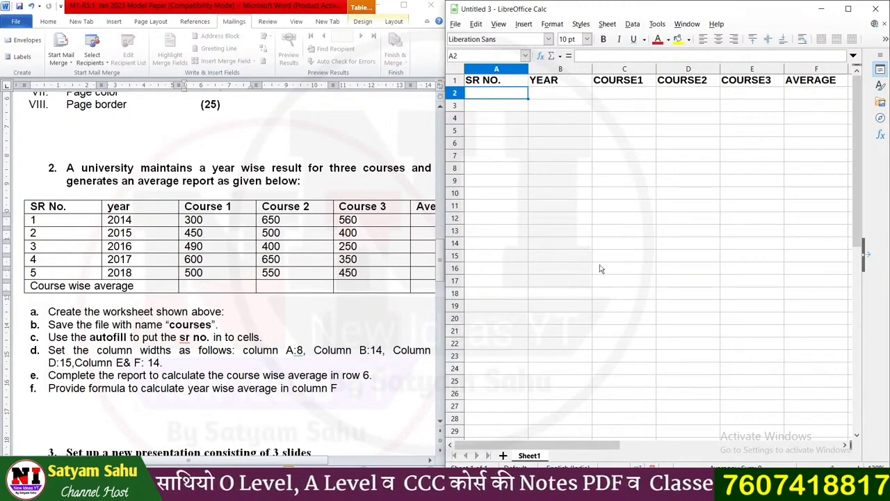
- Save the spreadsheet to the Desktop as an ODF Spreadsheet named courses
{"action": "left_click", "coordinate": [601, 173]}
{"action": "left_click", "coordinate": [455, 23]}
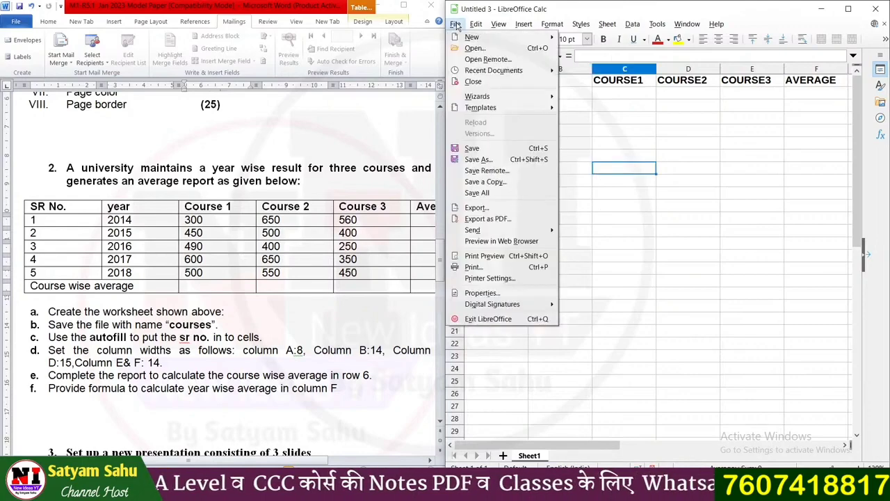
{"action": "left_click", "coordinate": [485, 150]}
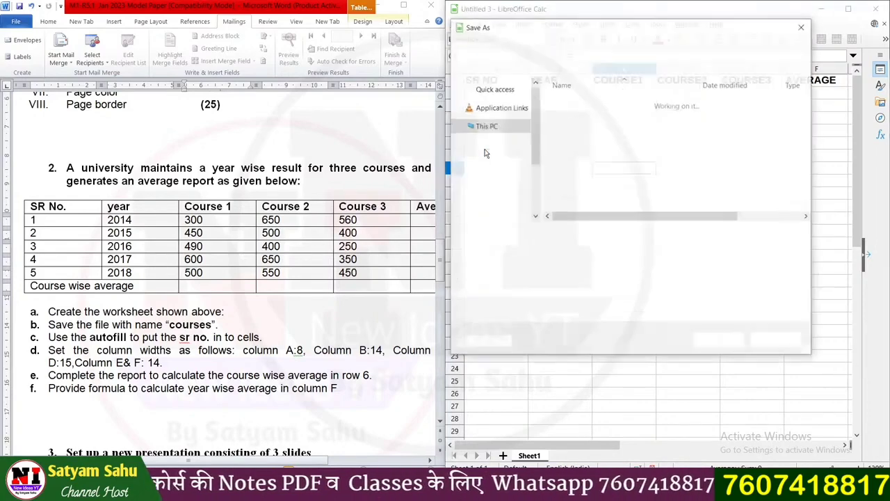
{"action": "left_click", "coordinate": [506, 120]}
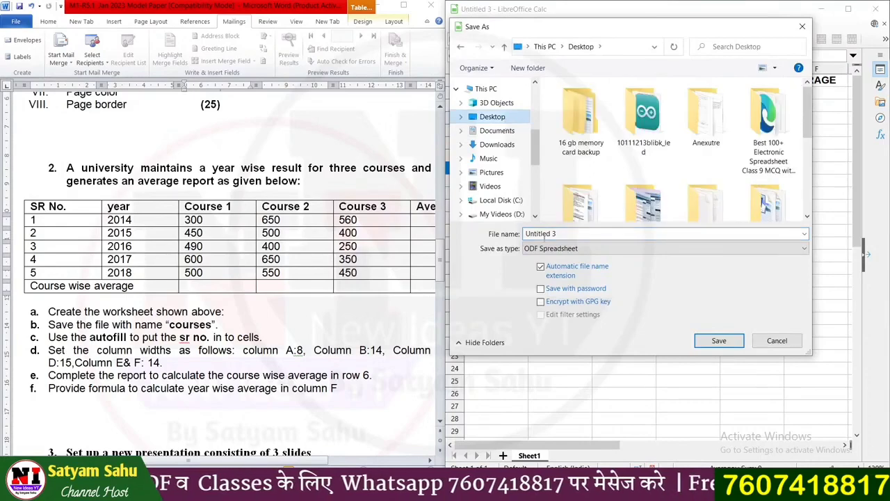
{"action": "type", "text": "COURSES"}
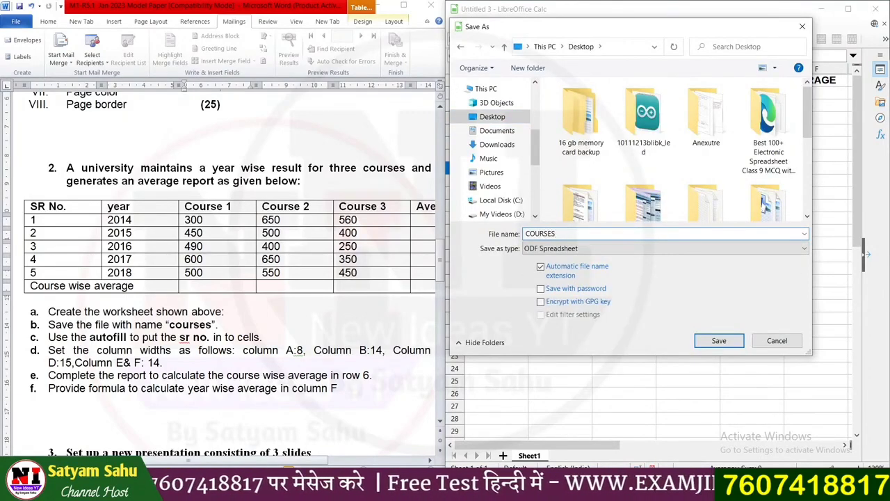
{"action": "key", "text": "BackSpace"}
{"action": "key", "text": "BackSpace"}
{"action": "key", "text": "BackSpace"}
{"action": "key", "text": "BackSpace"}
{"action": "type", "text": "courses"}
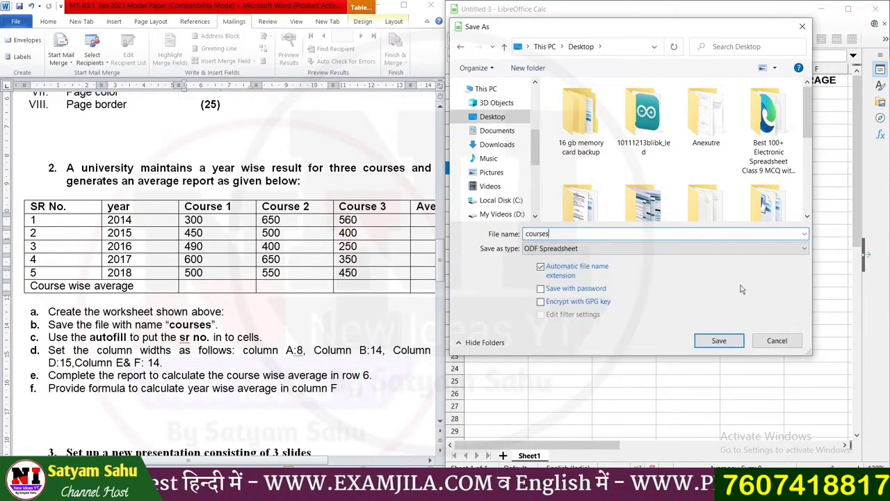
{"action": "left_click", "coordinate": [720, 341]}
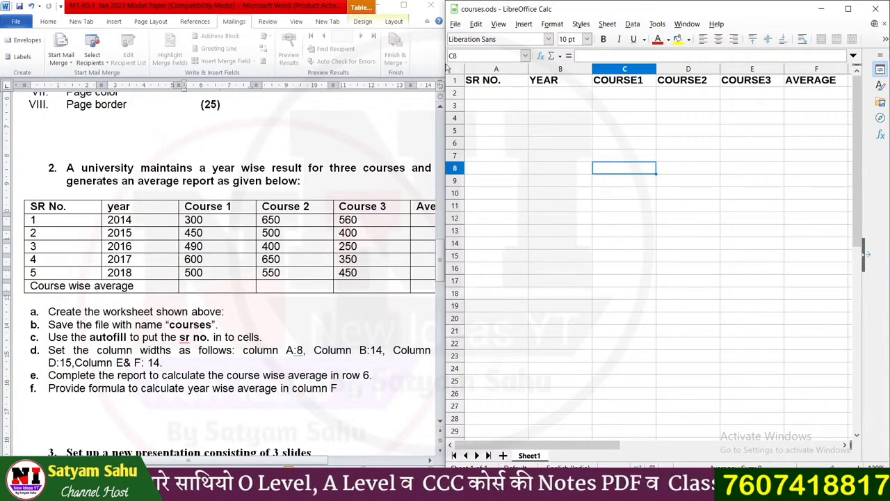
{"action": "left_click", "coordinate": [456, 25]}
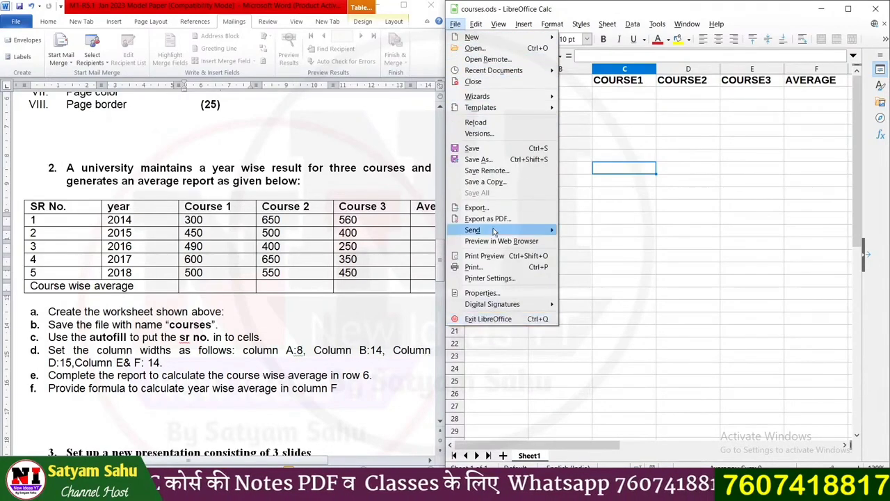
{"action": "mouse_move", "coordinate": [481, 27]}
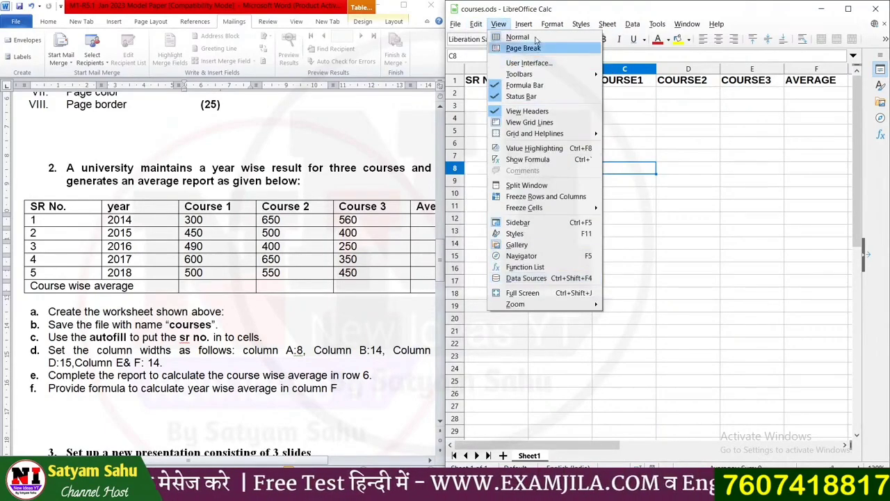
{"action": "mouse_move", "coordinate": [528, 24]}
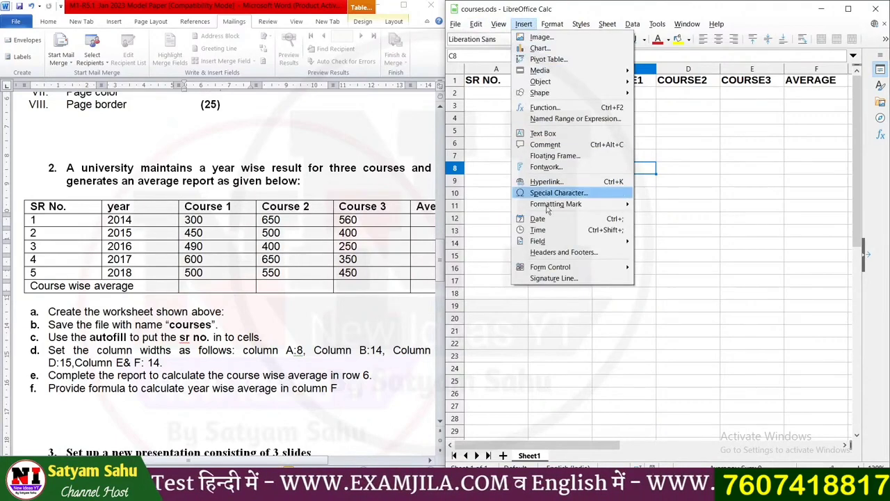
{"action": "mouse_move", "coordinate": [556, 26]}
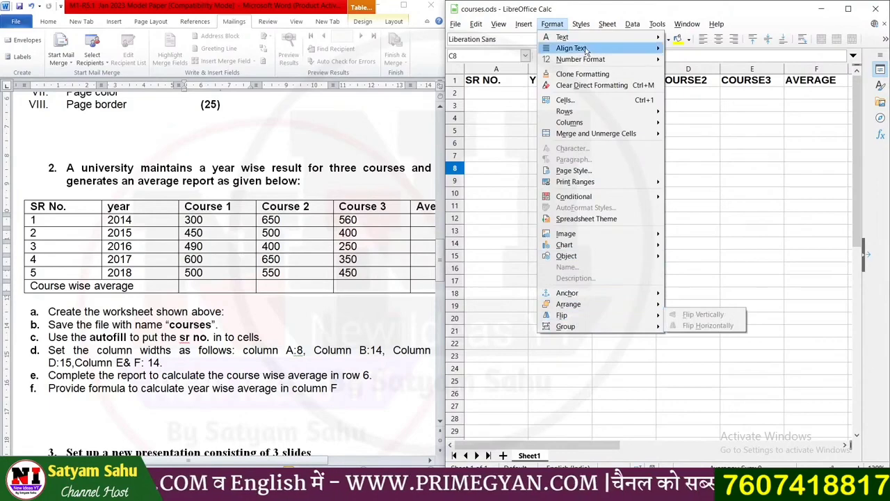
{"action": "mouse_move", "coordinate": [586, 26]}
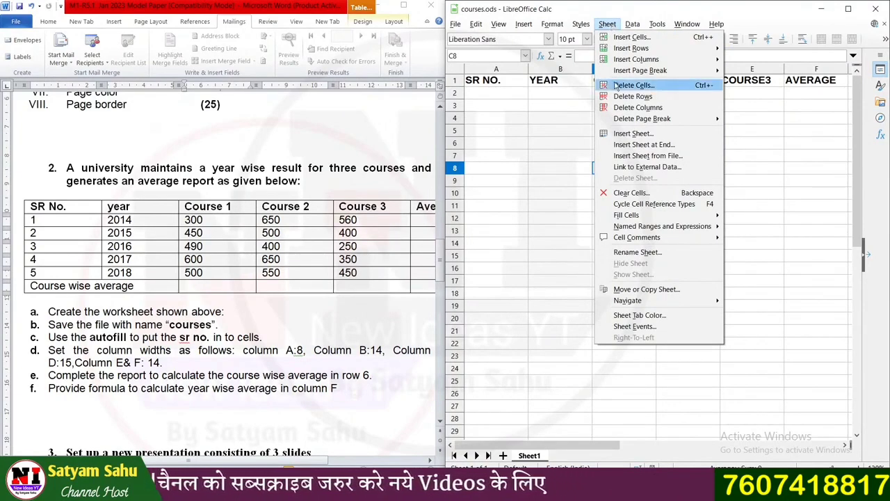
{"action": "mouse_move", "coordinate": [624, 218]}
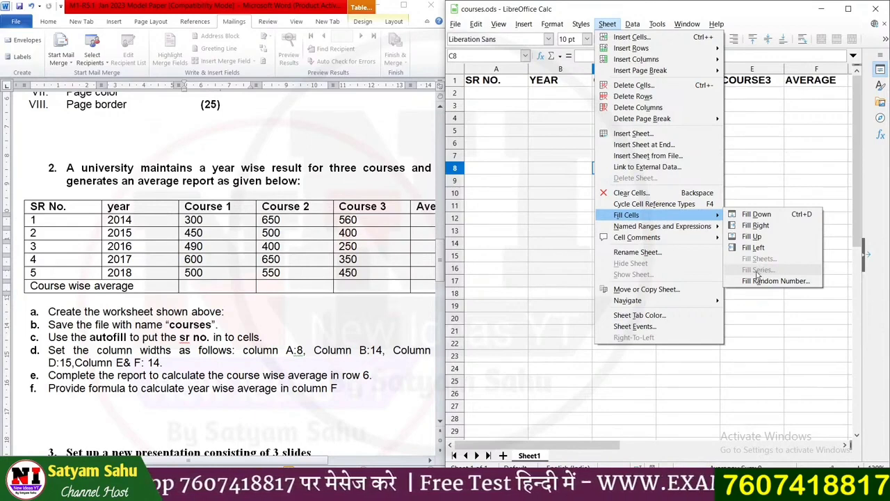
{"action": "left_click", "coordinate": [498, 148]}
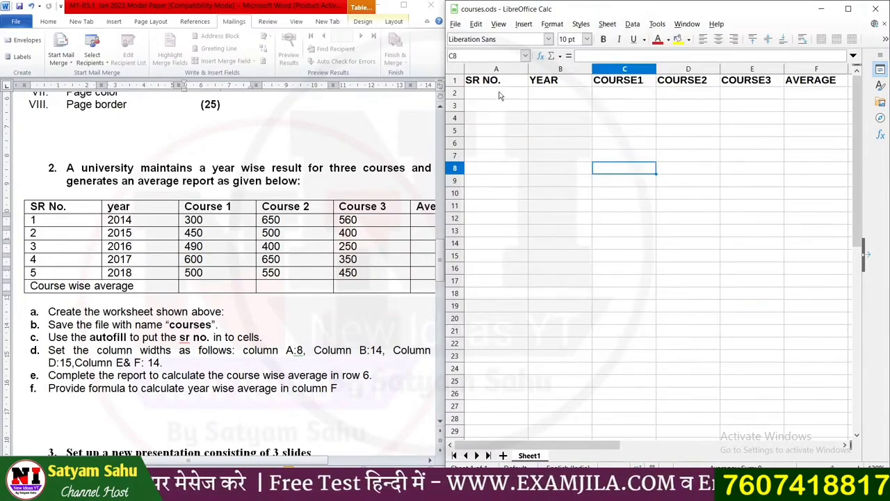
- Fill cells A2:A6 under SR NO. with a downward linear series from 1 to 5, increment 1
{"action": "left_click_drag", "start_coordinate": [499, 95], "coordinate": [501, 157]}
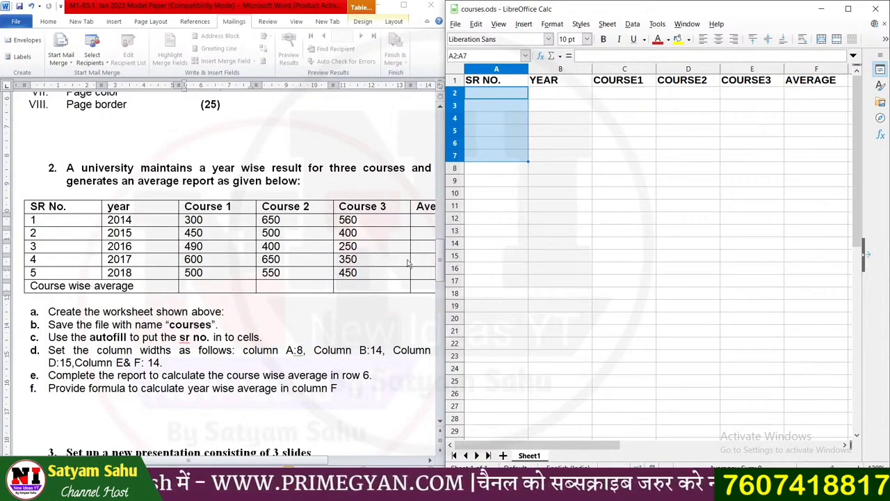
{"action": "left_click", "coordinate": [501, 92]}
{"action": "left_click_drag", "start_coordinate": [500, 93], "coordinate": [504, 142]}
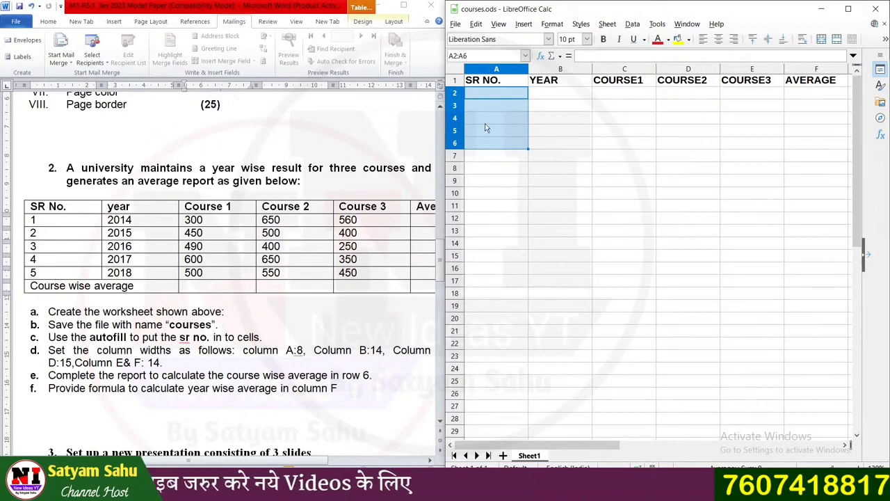
{"action": "left_click", "coordinate": [603, 28]}
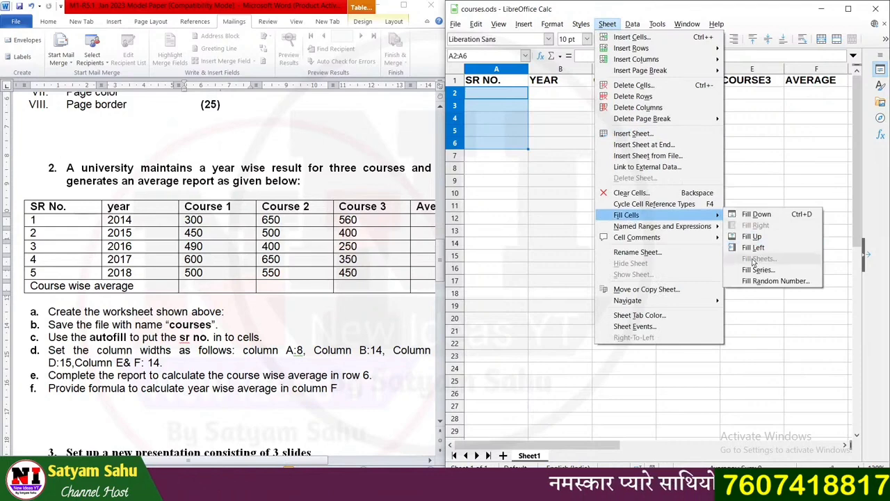
{"action": "left_click", "coordinate": [751, 272]}
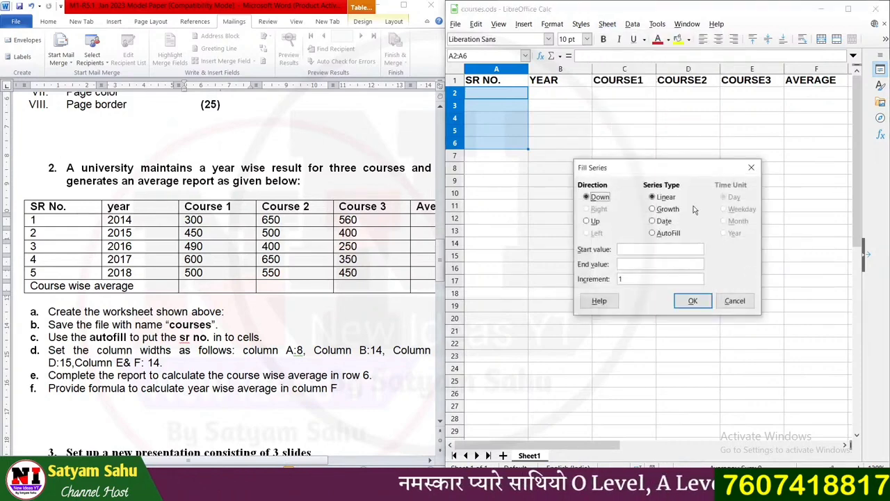
{"action": "left_click_drag", "start_coordinate": [647, 179], "coordinate": [653, 101]}
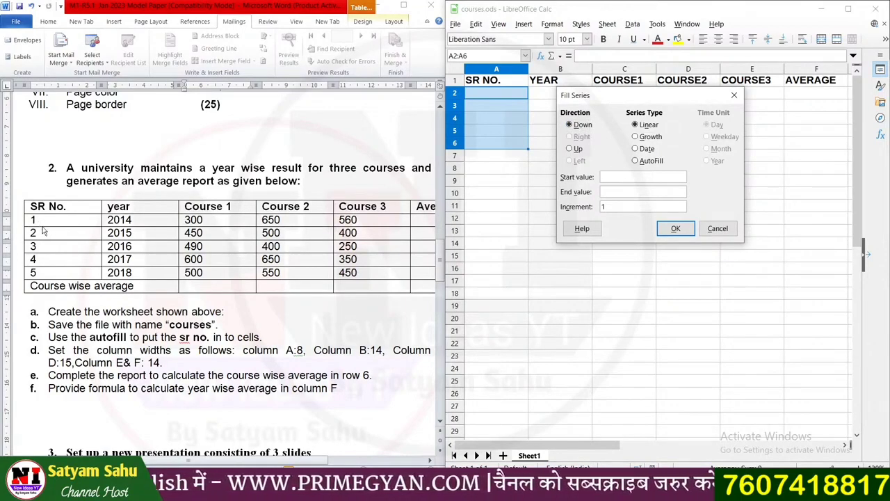
{"action": "left_click", "coordinate": [615, 193]}
{"action": "type", "text": "5"}
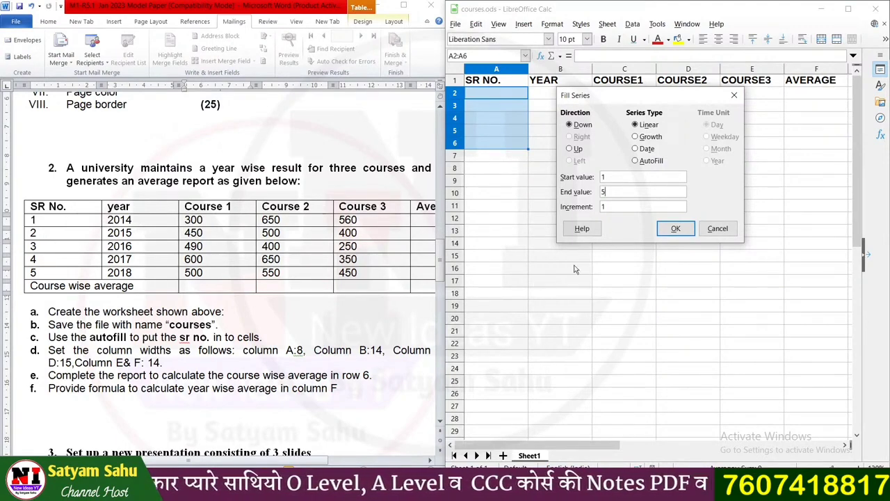
{"action": "left_click", "coordinate": [621, 207]}
{"action": "double_click", "coordinate": [621, 207]}
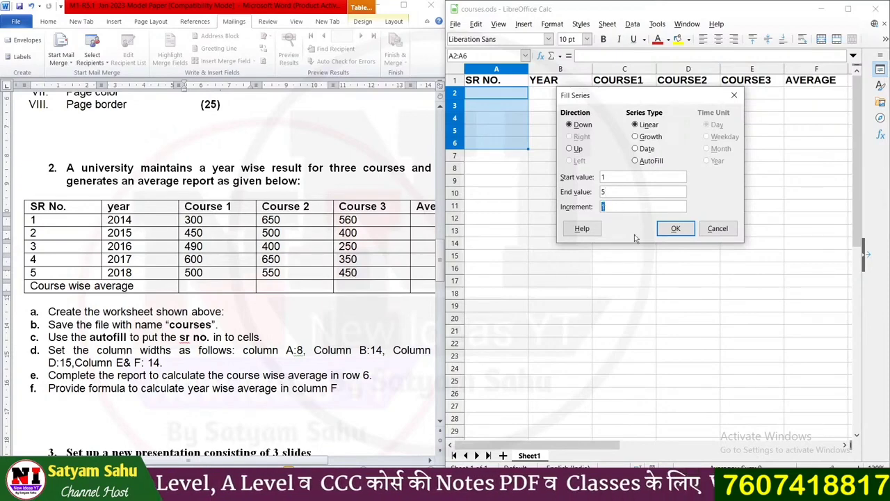
{"action": "left_click", "coordinate": [676, 230]}
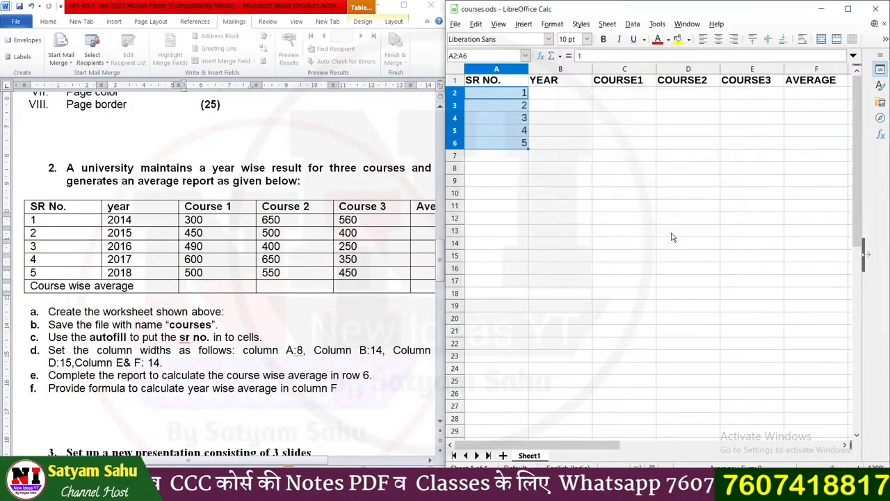
{"action": "left_click", "coordinate": [540, 195]}
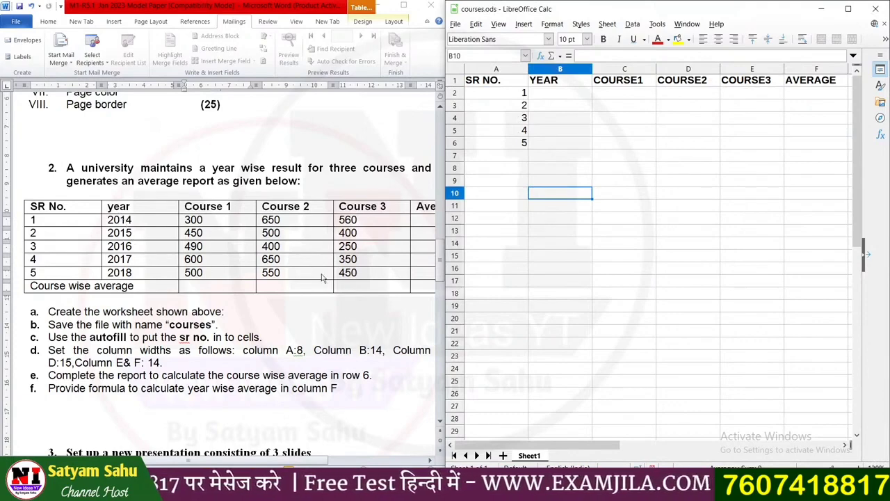
- Enter the years 2014, 2015, 2016, 2017 and 2018 in cells B2 to B6
{"action": "left_click", "coordinate": [577, 97]}
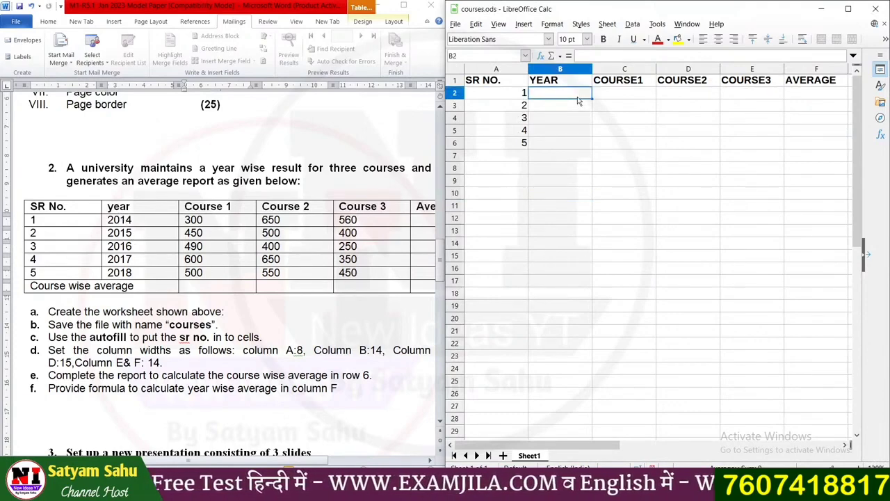
{"action": "type", "text": "2014"}
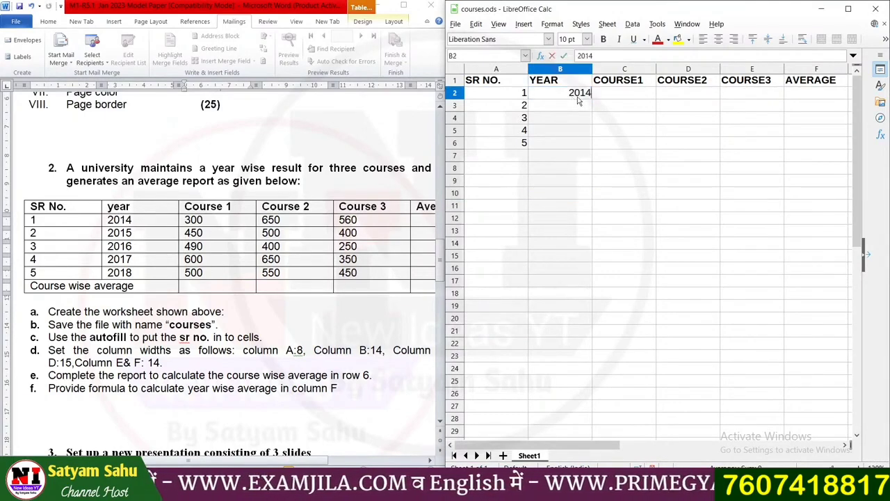
{"action": "key", "text": "Return"}
{"action": "type", "text": "2015"}
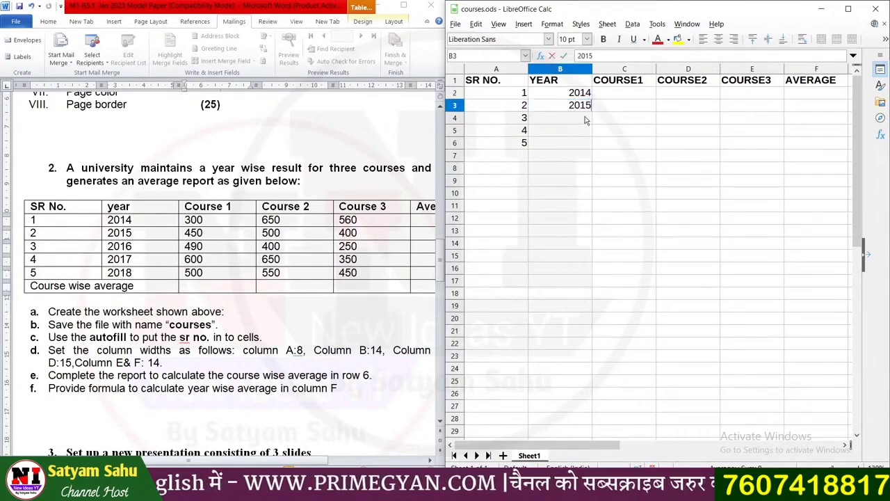
{"action": "key", "text": "Return"}
{"action": "type", "text": "20"}
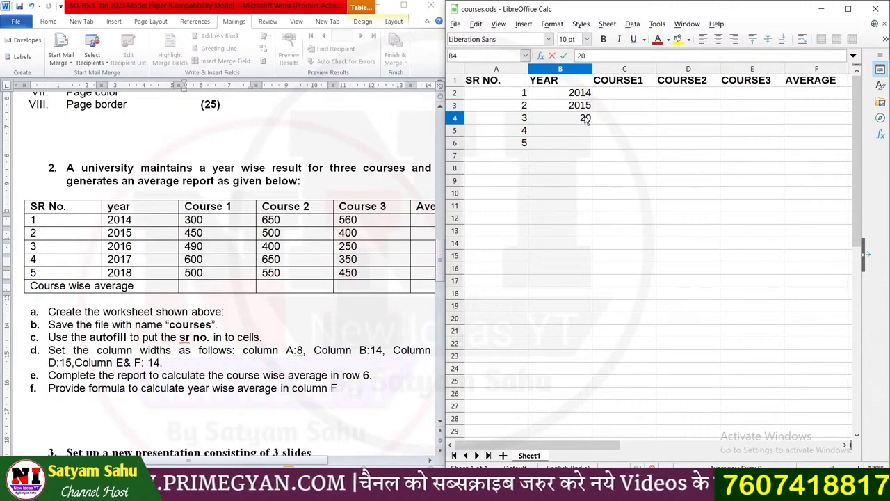
{"action": "type", "text": "16"}
{"action": "key", "text": "Return"}
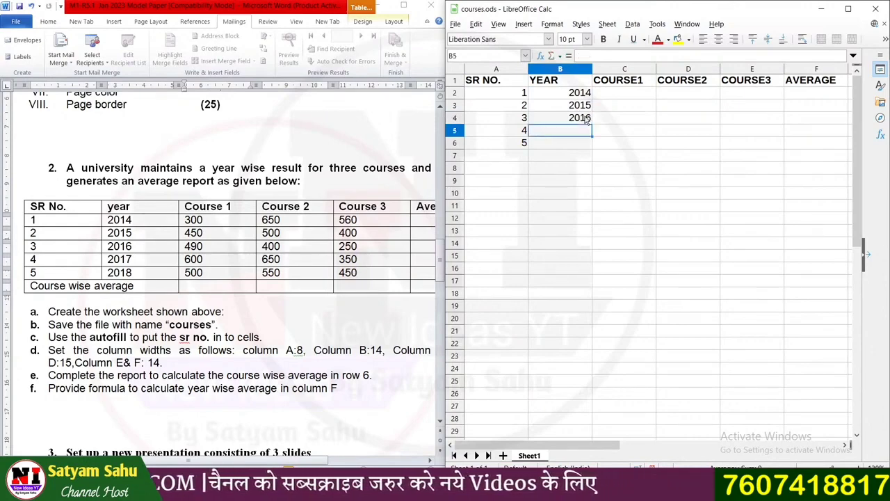
{"action": "type", "text": "2017"}
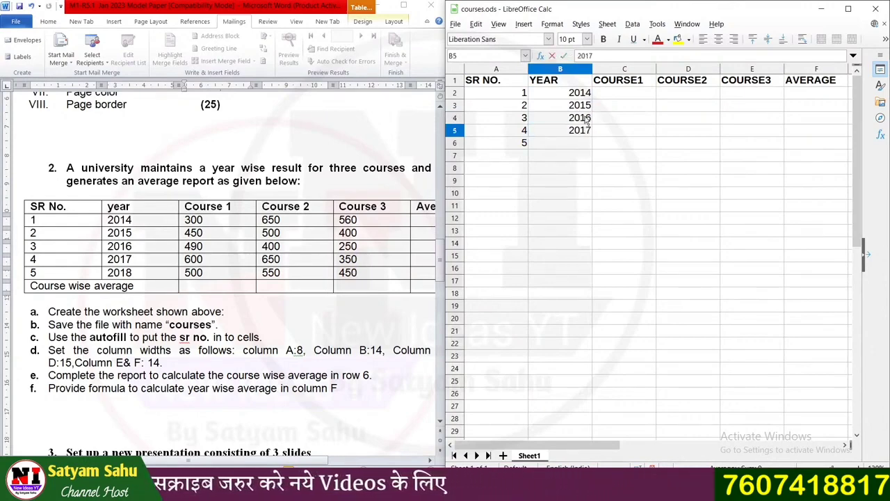
{"action": "key", "text": "Return"}
{"action": "type", "text": "23"}
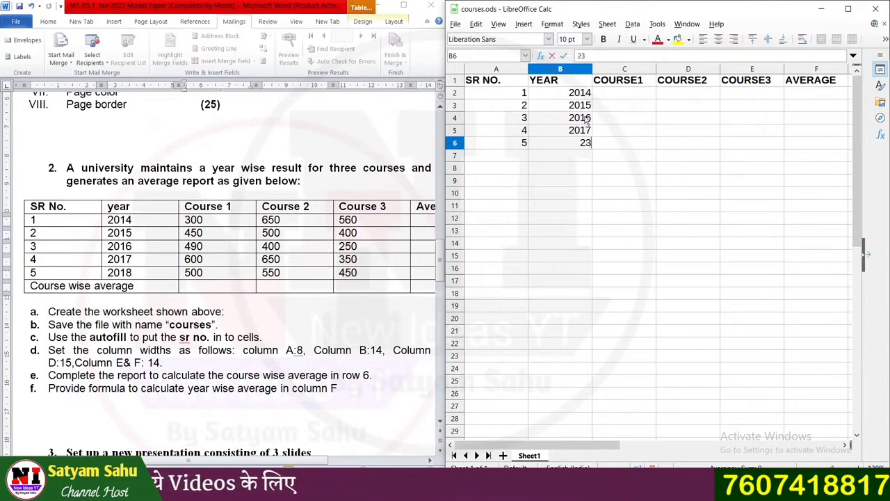
{"action": "type", "text": "018"}
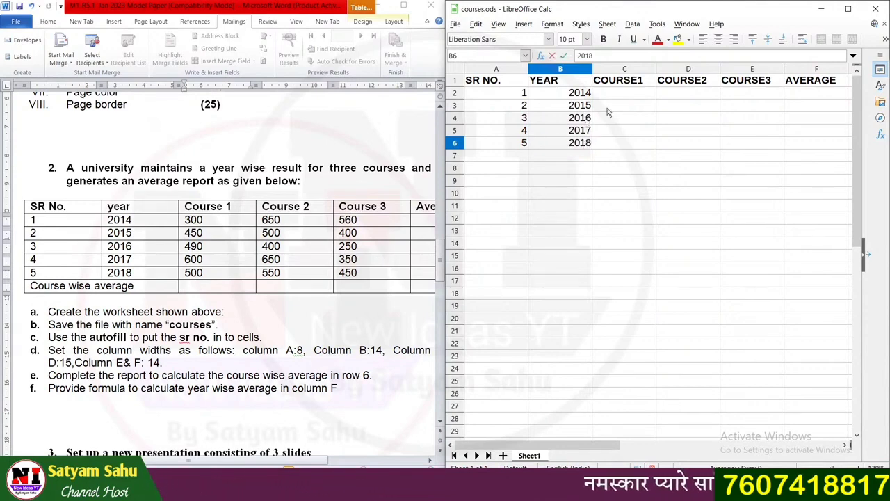
- Enter the COURSE1 results 300, 450, 490, 600 and 500 in cells C2 to C6
{"action": "left_click", "coordinate": [637, 97]}
{"action": "type", "text": "300"}
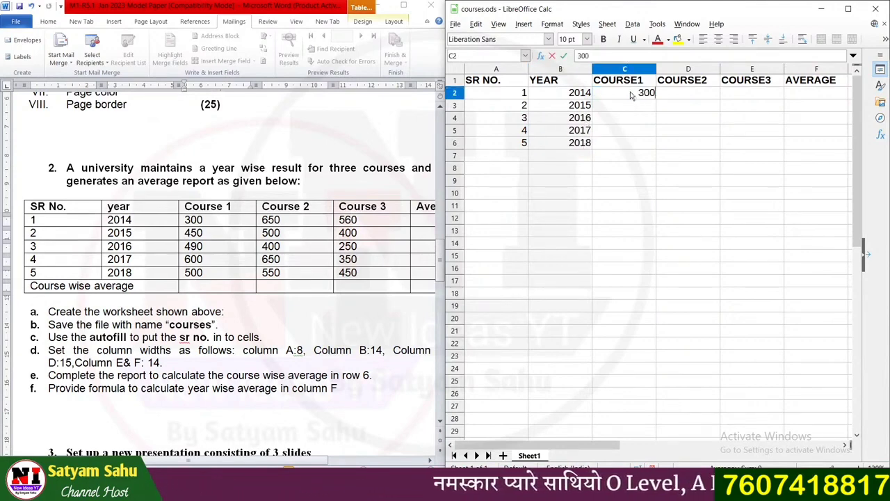
{"action": "left_click", "coordinate": [622, 106]}
{"action": "type", "text": "450"}
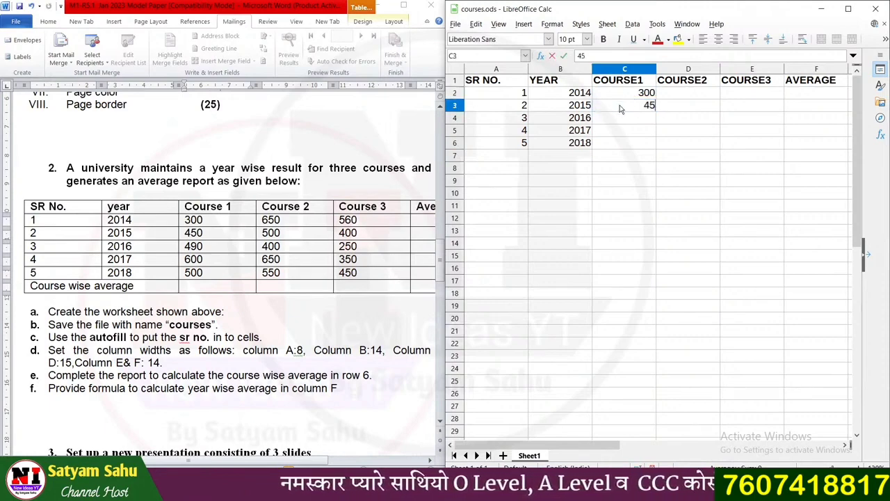
{"action": "left_click", "coordinate": [603, 119]}
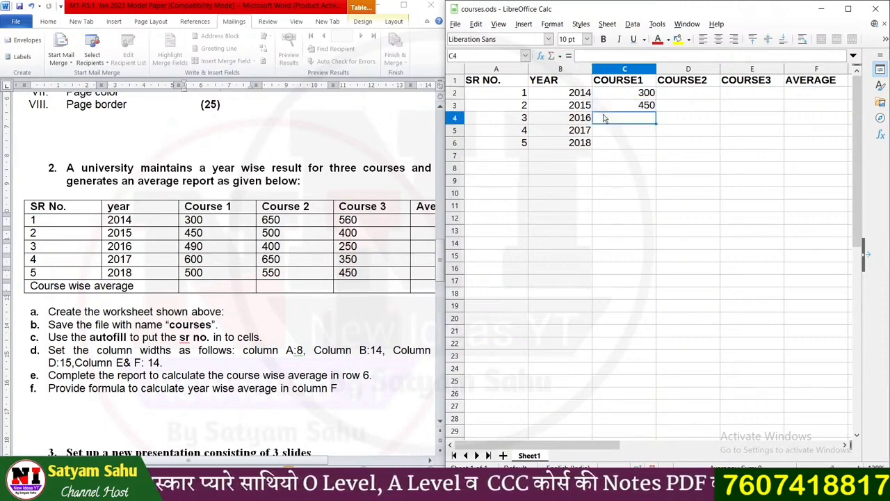
{"action": "type", "text": "490"}
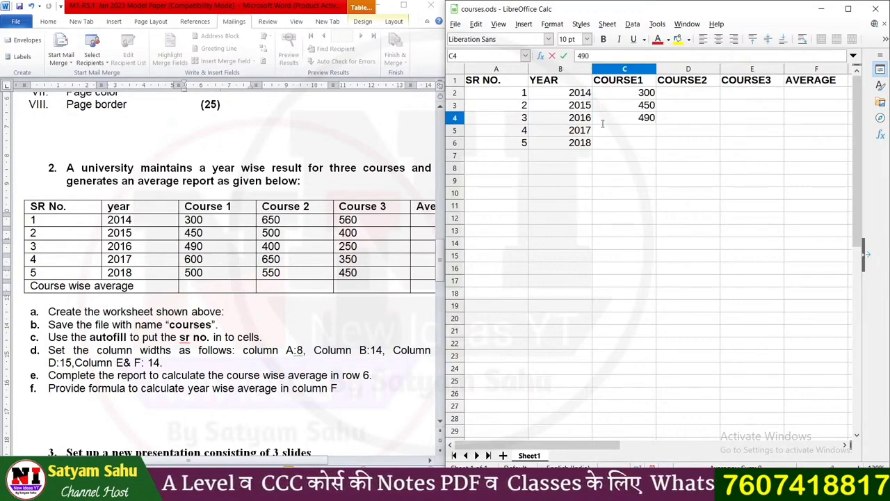
{"action": "left_click", "coordinate": [604, 131]}
{"action": "type", "text": "600"}
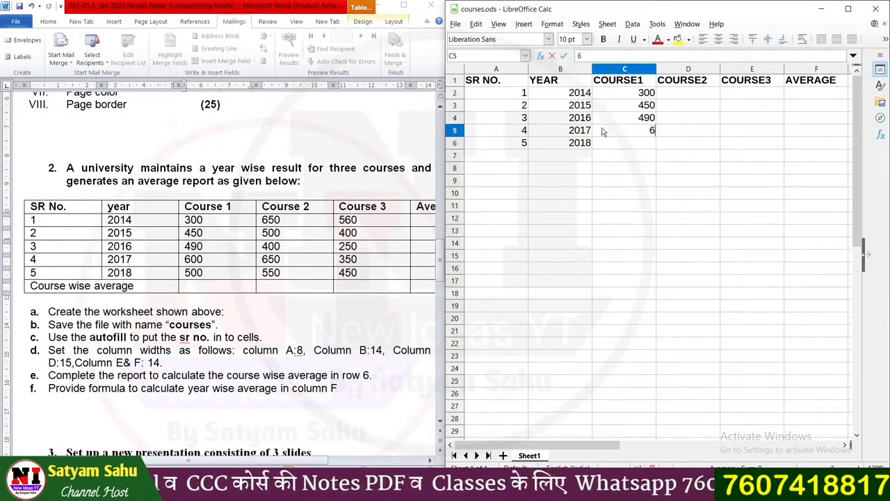
{"action": "left_click", "coordinate": [612, 144]}
{"action": "type", "text": "500"}
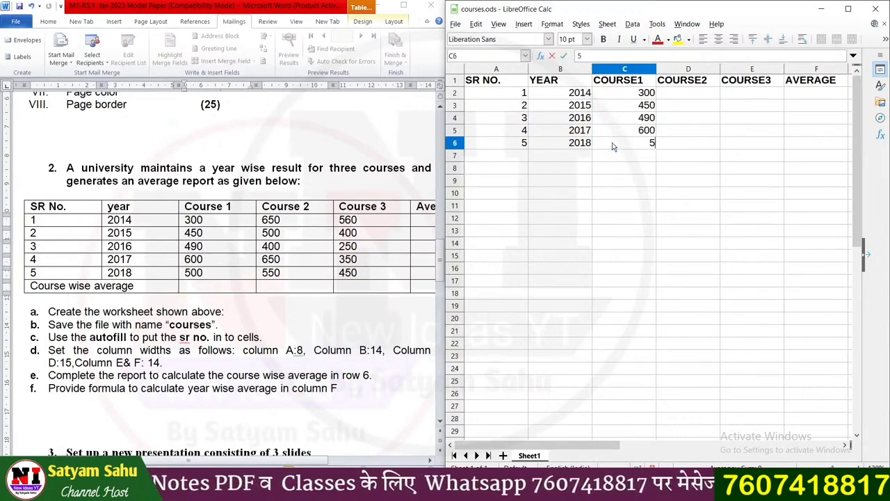
- Enter the COURSE2 results 650, 500, 400, 650 and 550 in cells D2 to D6
{"action": "left_click", "coordinate": [688, 95]}
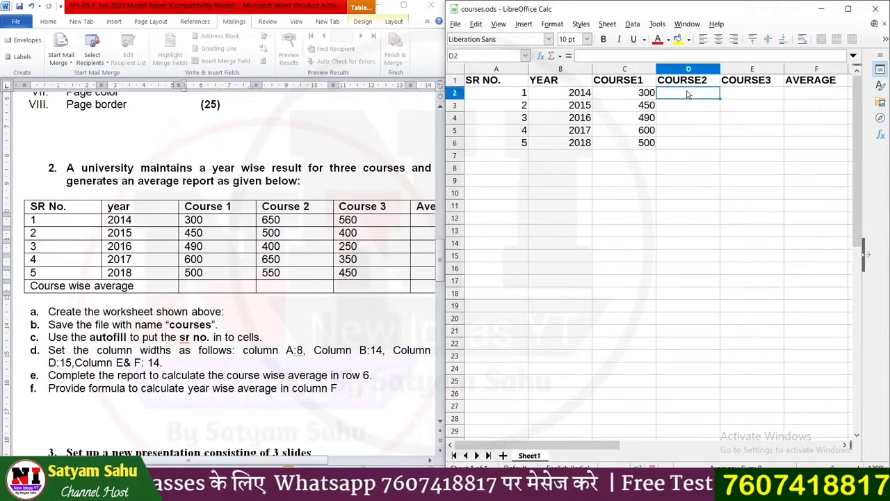
{"action": "type", "text": "650"}
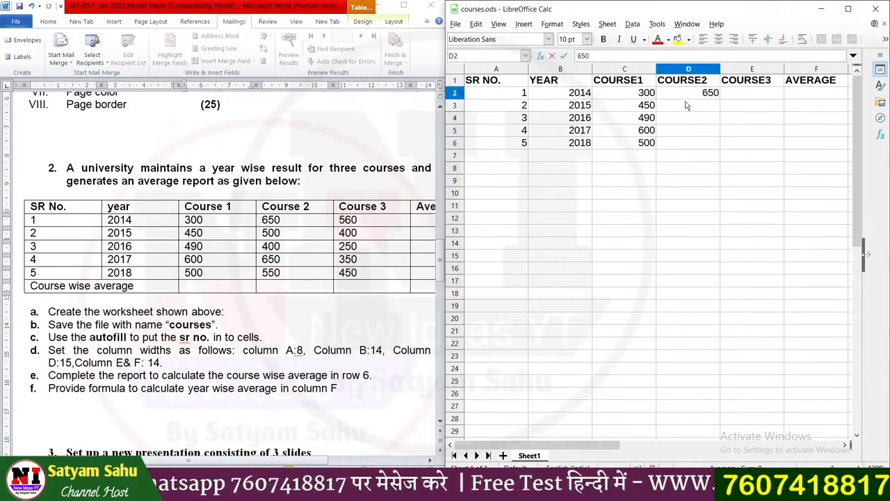
{"action": "left_click", "coordinate": [686, 105]}
{"action": "type", "text": "500"}
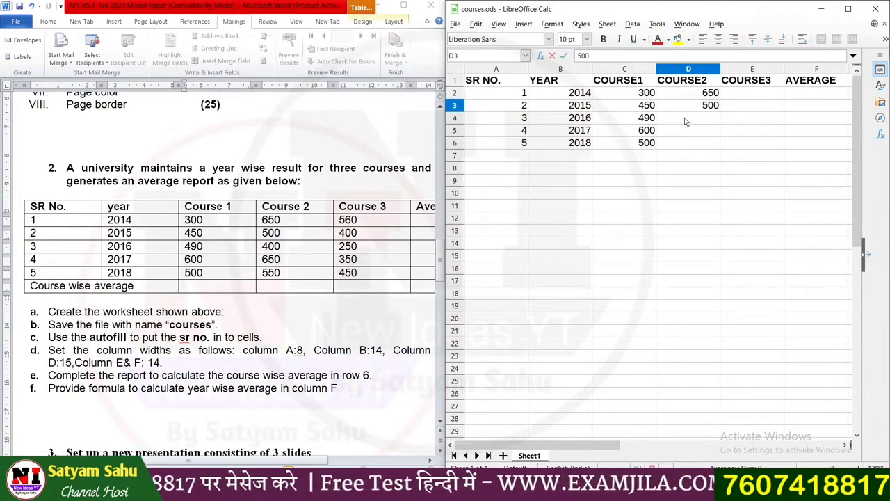
{"action": "left_click", "coordinate": [685, 122]}
{"action": "type", "text": "400"}
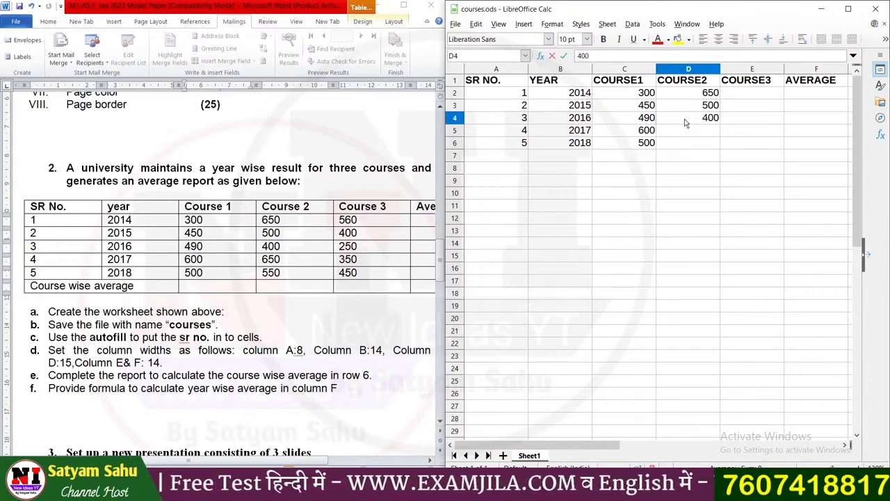
{"action": "left_click", "coordinate": [715, 132]}
{"action": "type", "text": "650"}
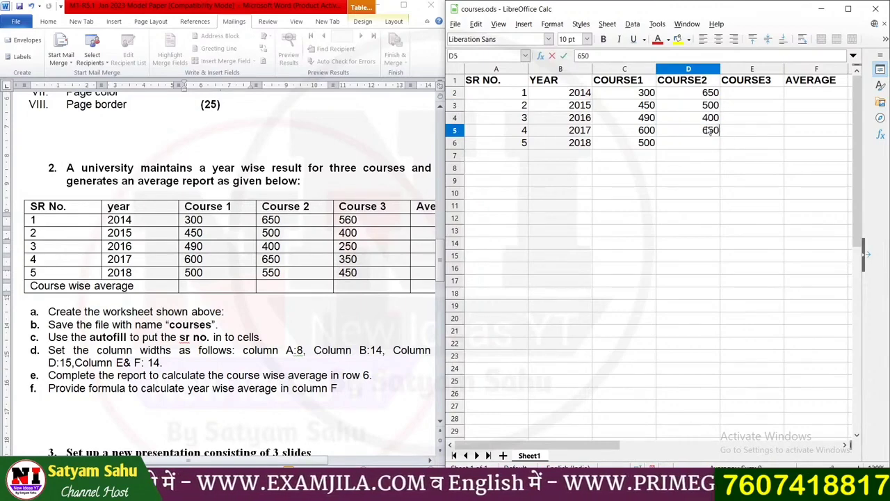
{"action": "left_click", "coordinate": [702, 144]}
{"action": "type", "text": "550"}
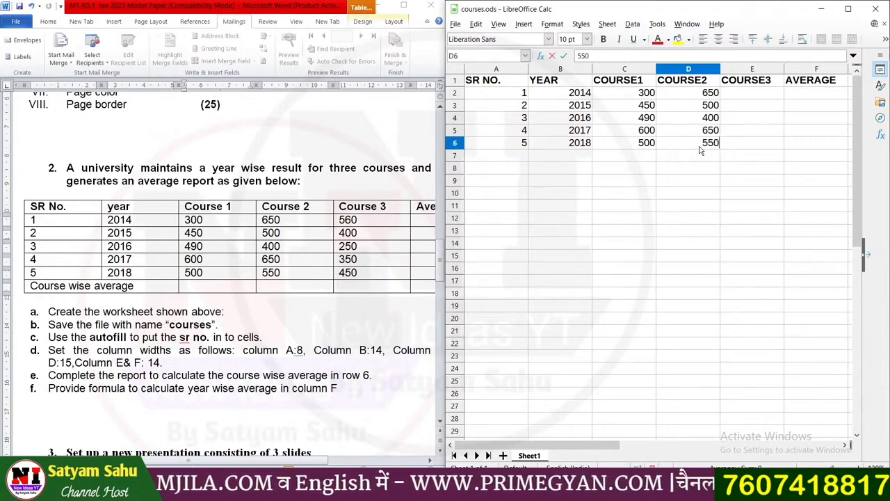
- Enter the COURSE3 results 560, 400, 250, 350 and 450 in cells E2 to E6
{"action": "left_click", "coordinate": [750, 95]}
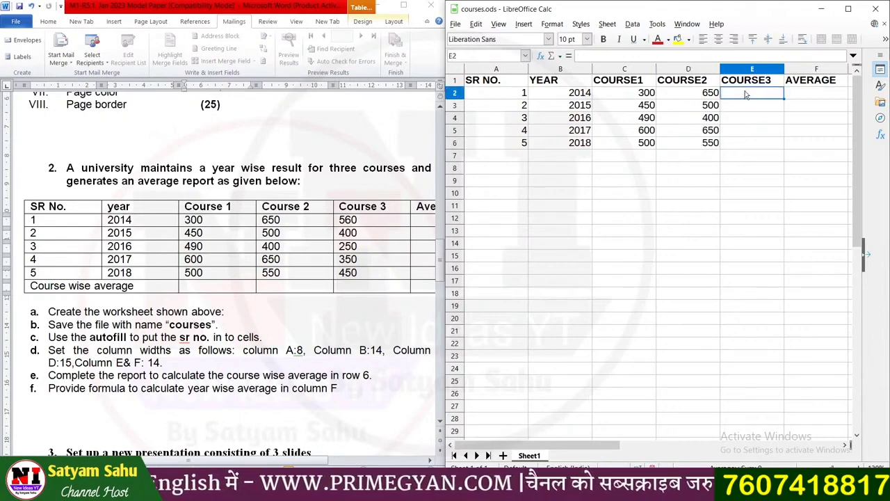
{"action": "type", "text": "560"}
{"action": "left_click", "coordinate": [743, 108]}
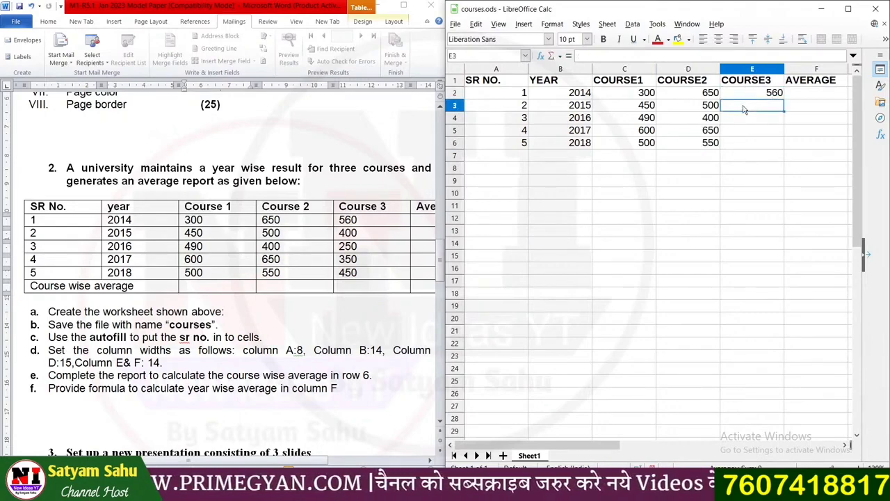
{"action": "type", "text": "400"}
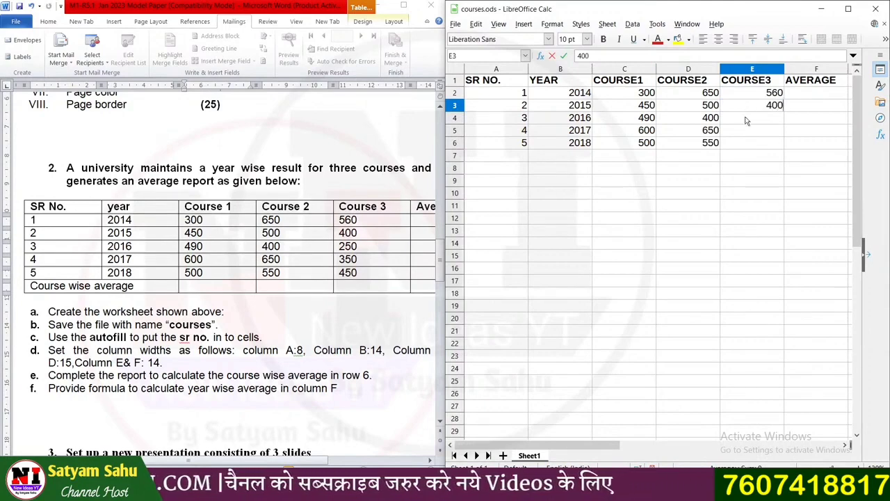
{"action": "left_click", "coordinate": [746, 119]}
{"action": "type", "text": "250"}
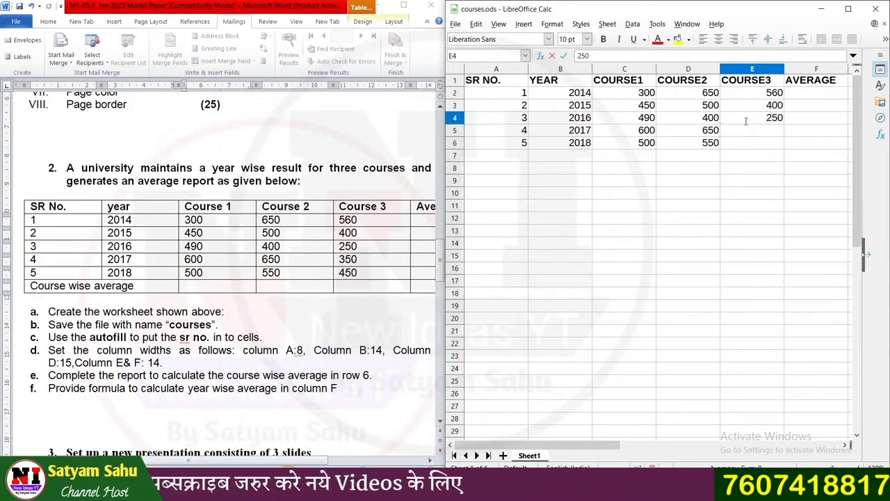
{"action": "left_click", "coordinate": [751, 142]}
{"action": "left_click", "coordinate": [752, 134]}
{"action": "type", "text": "350"}
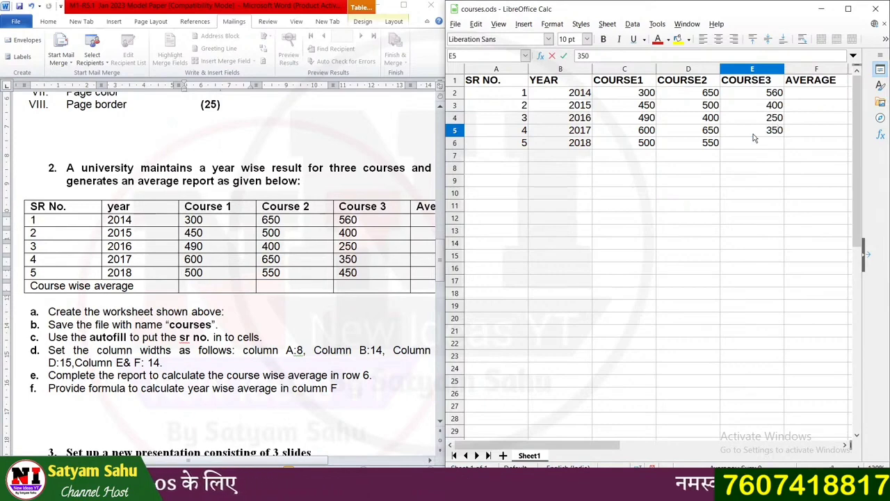
{"action": "left_click", "coordinate": [757, 145]}
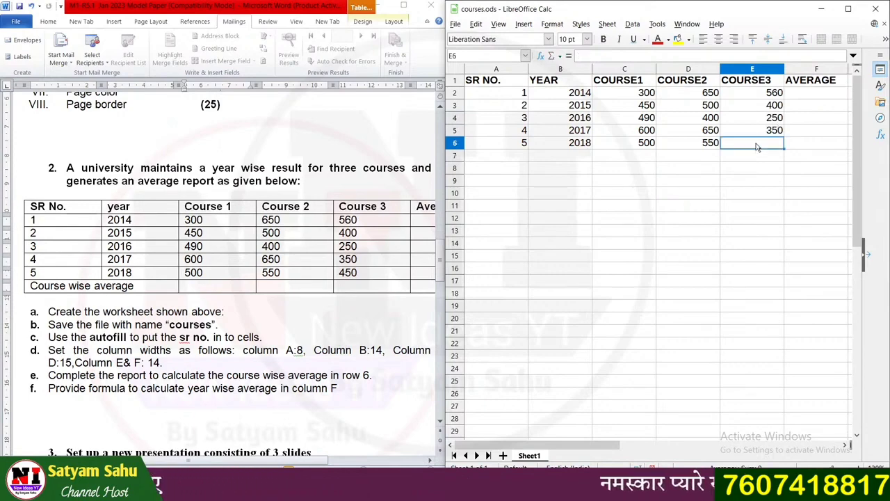
{"action": "type", "text": "450"}
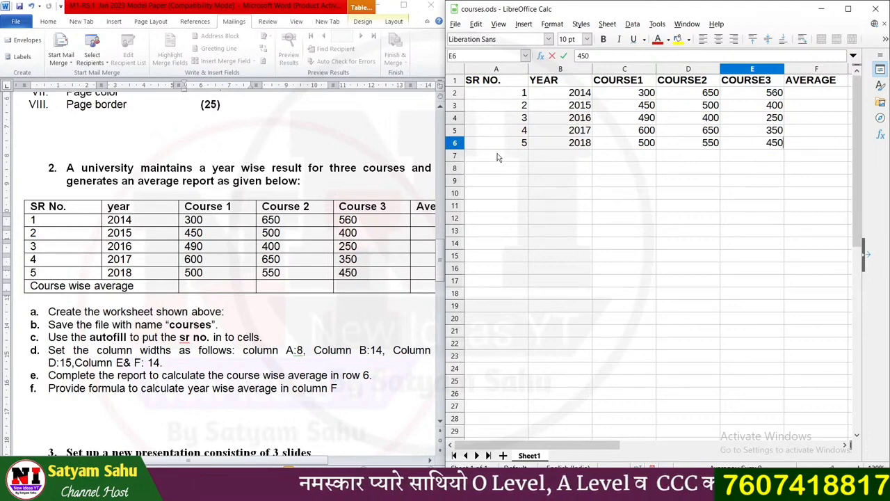
- Merge cells A7:B7 and enter the row label "course wise average" in the merged cell
{"action": "left_click_drag", "start_coordinate": [498, 157], "coordinate": [541, 156]}
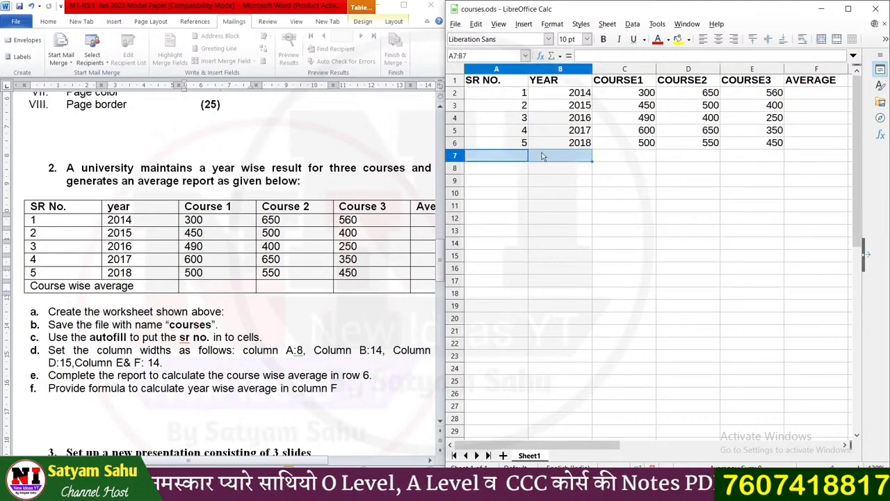
{"action": "right_click", "coordinate": [543, 156]}
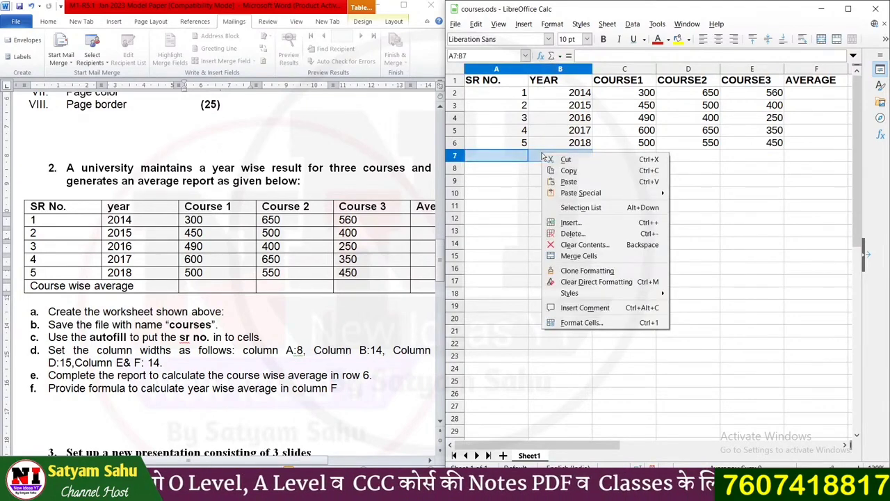
{"action": "left_click", "coordinate": [565, 256]}
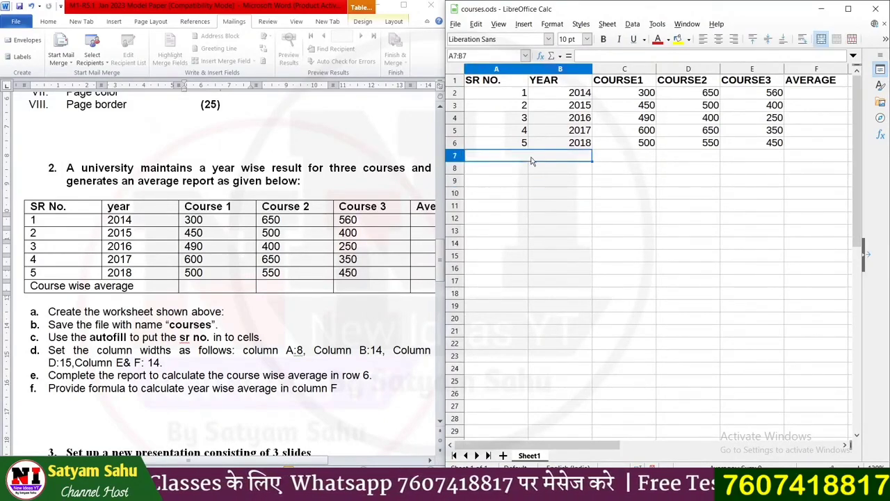
{"action": "type", "text": "course"}
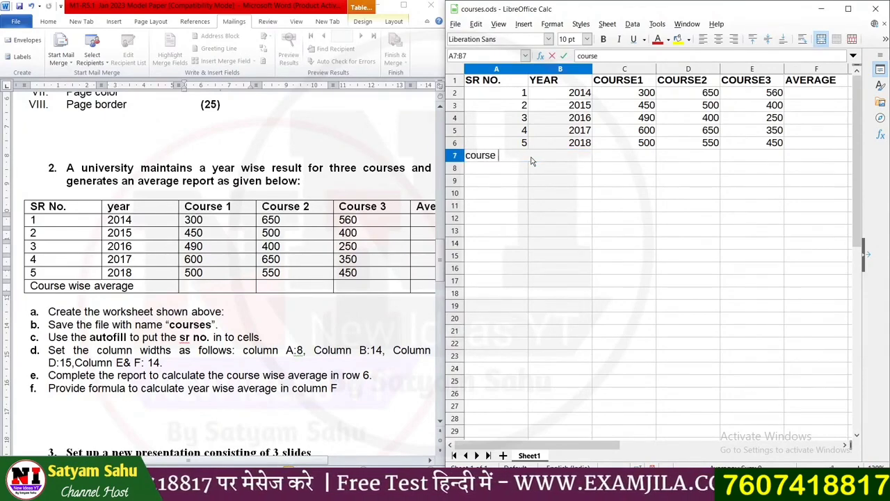
{"action": "type", "text": " wis"}
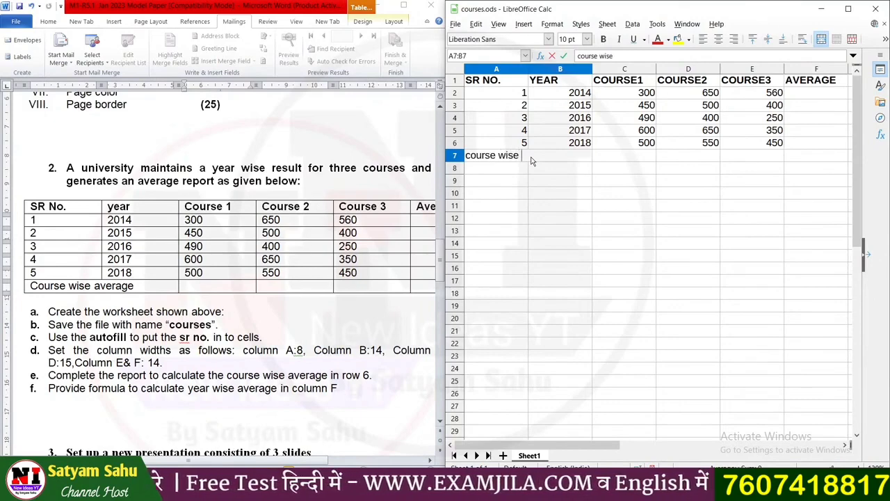
{"action": "type", "text": "erage"}
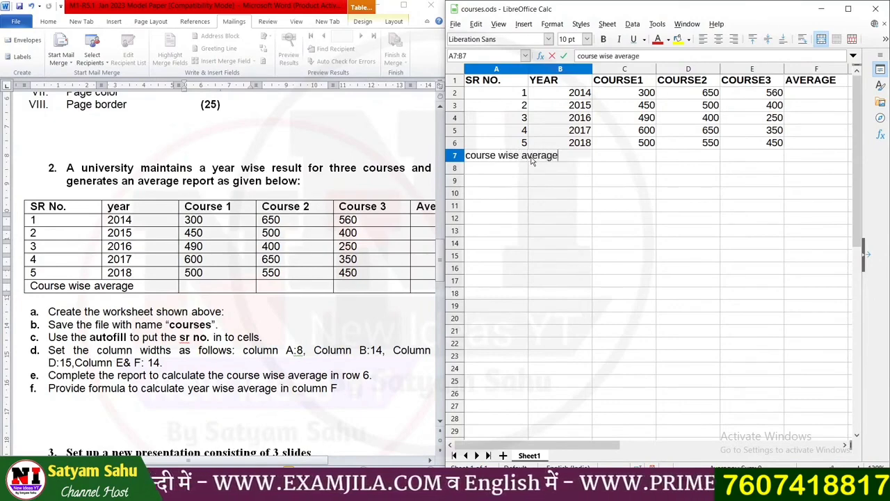
- Make the "course wise average" label in row 7 bold
{"action": "triple_click", "coordinate": [513, 151]}
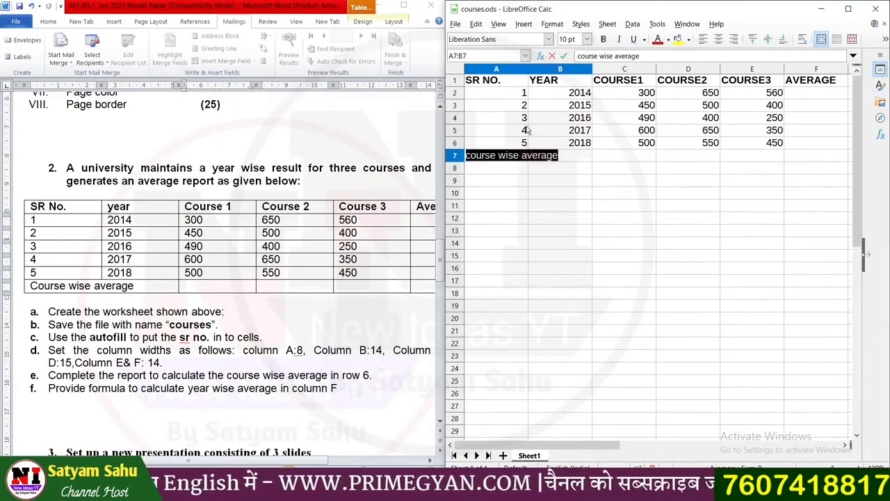
{"action": "key", "text": "ctrl+b"}
{"action": "left_click", "coordinate": [583, 168]}
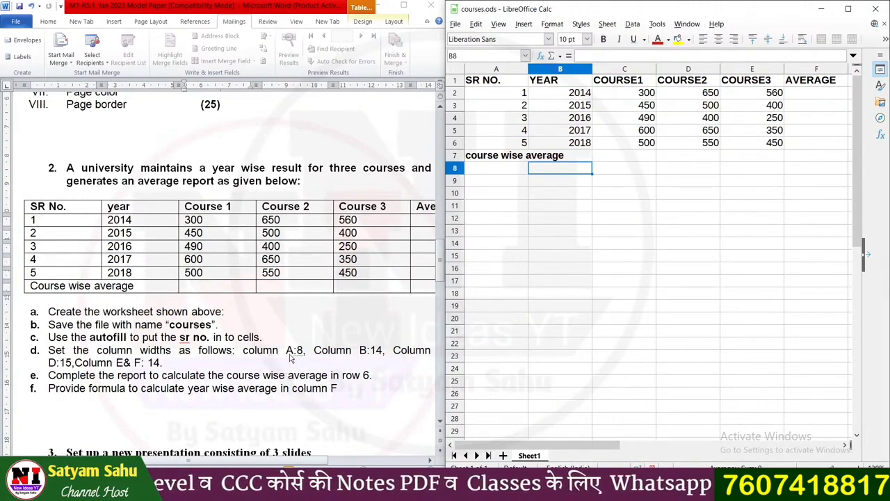
- Check the column-width instruction in the model paper and set the width of column A to 8 cm in the worksheet
{"action": "key", "text": "alt+Tab"}
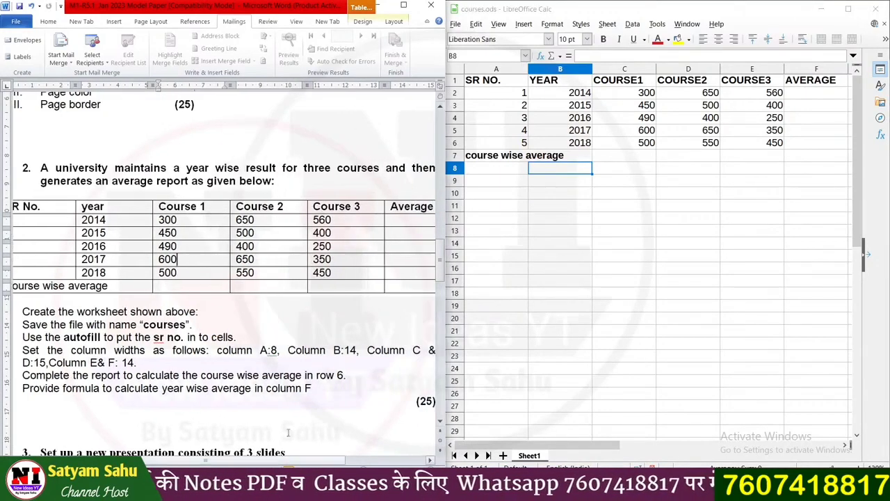
{"action": "left_click_drag", "start_coordinate": [217, 352], "coordinate": [280, 355]}
{"action": "left_click", "coordinate": [280, 354]}
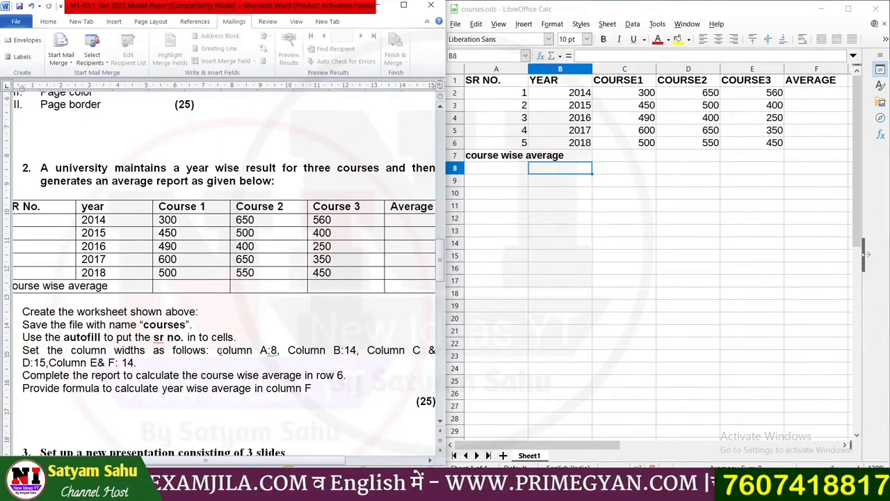
{"action": "left_click_drag", "start_coordinate": [217, 351], "coordinate": [276, 351]}
{"action": "left_click", "coordinate": [268, 350]}
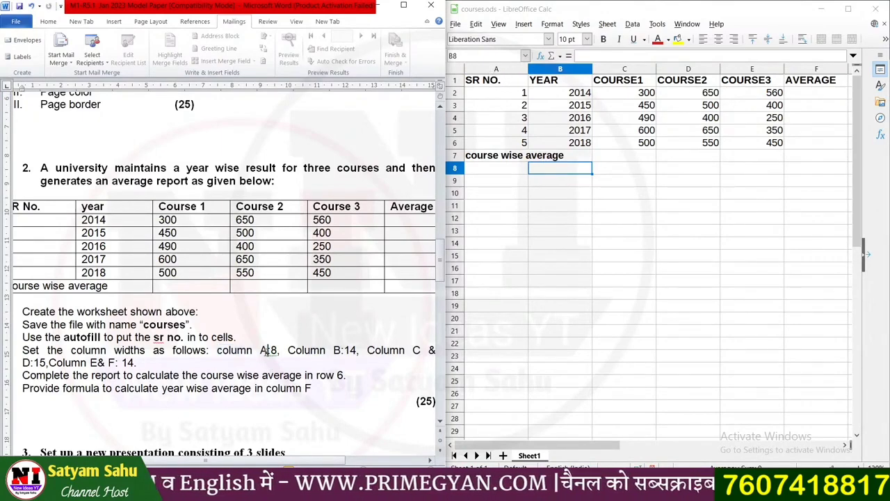
{"action": "left_click", "coordinate": [499, 69]}
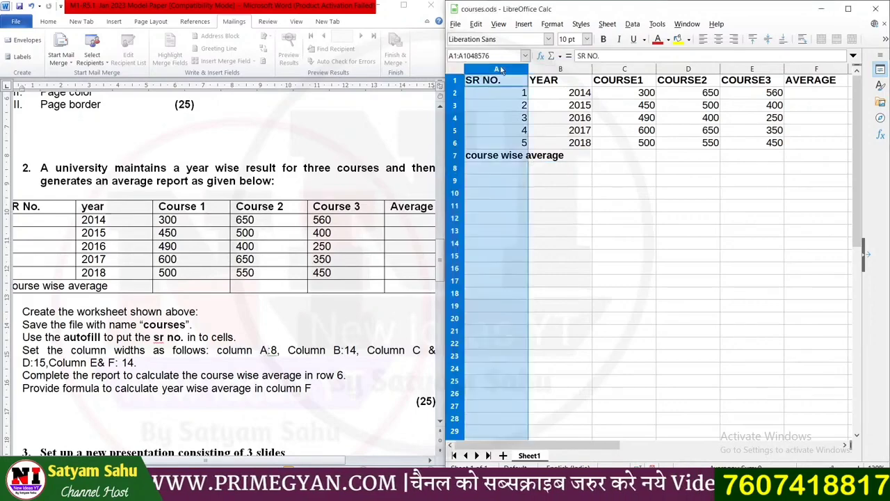
{"action": "right_click", "coordinate": [500, 70]}
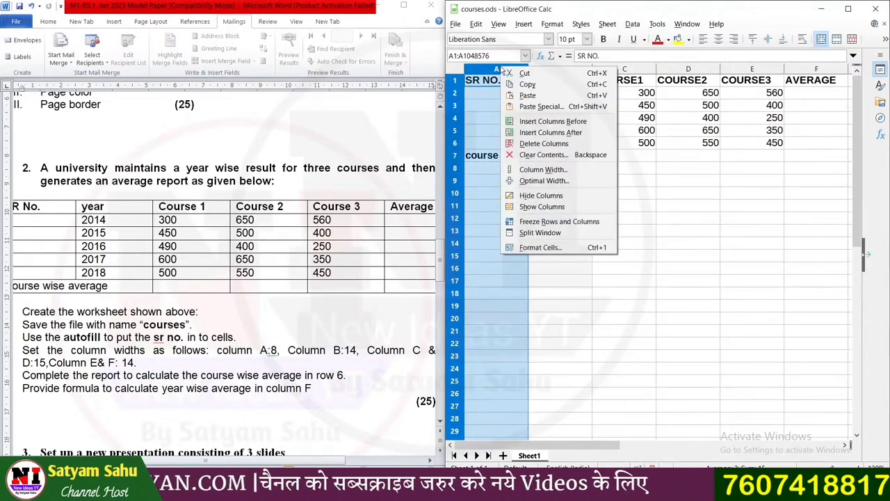
{"action": "left_click", "coordinate": [531, 171]}
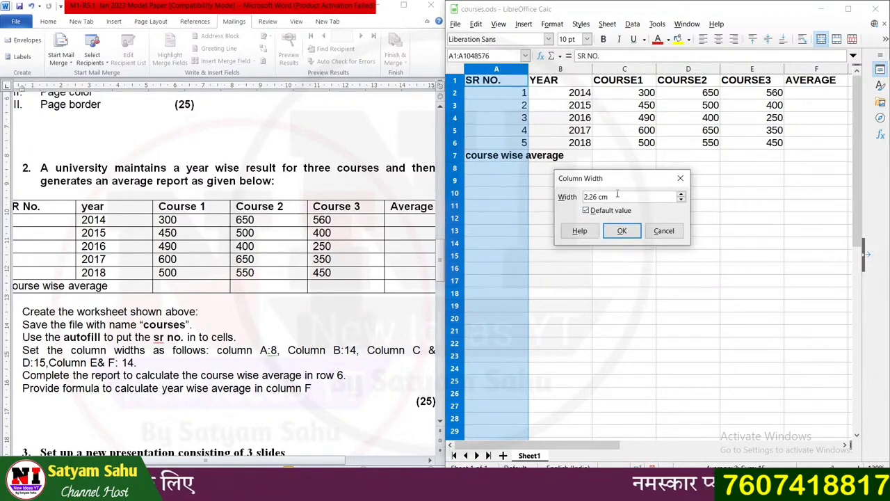
{"action": "double_click", "coordinate": [597, 197]}
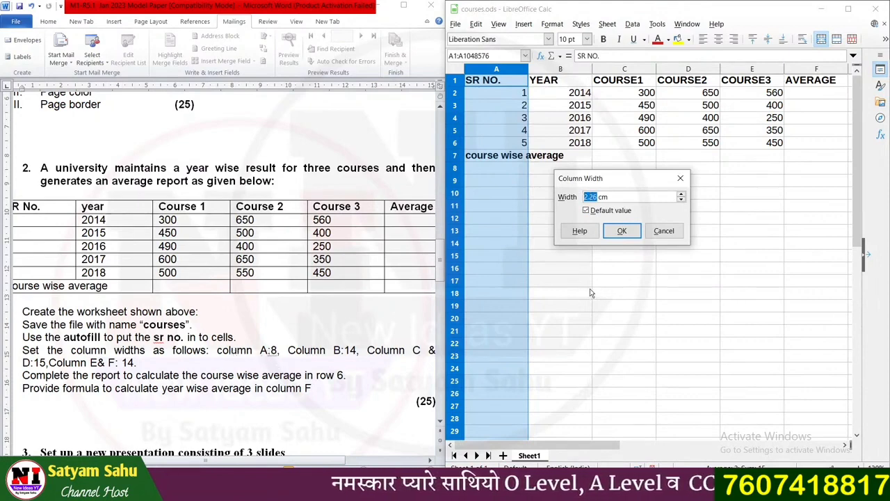
{"action": "type", "text": "8"}
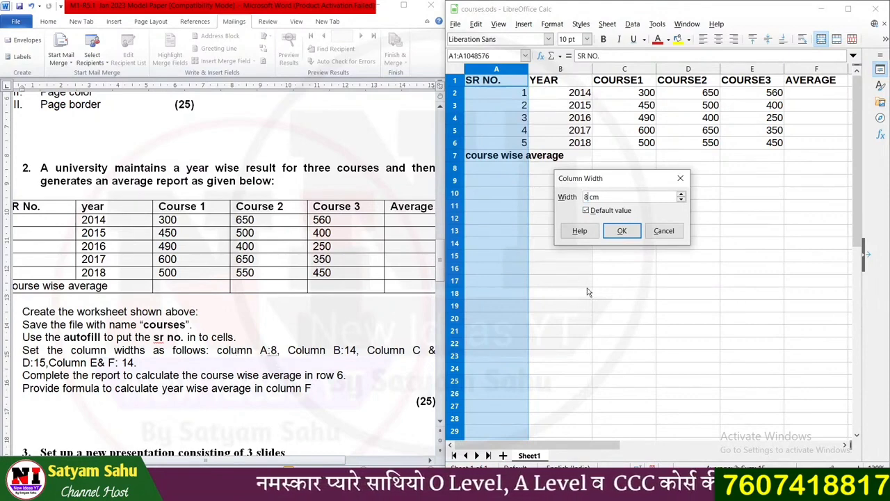
{"action": "left_click", "coordinate": [623, 232]}
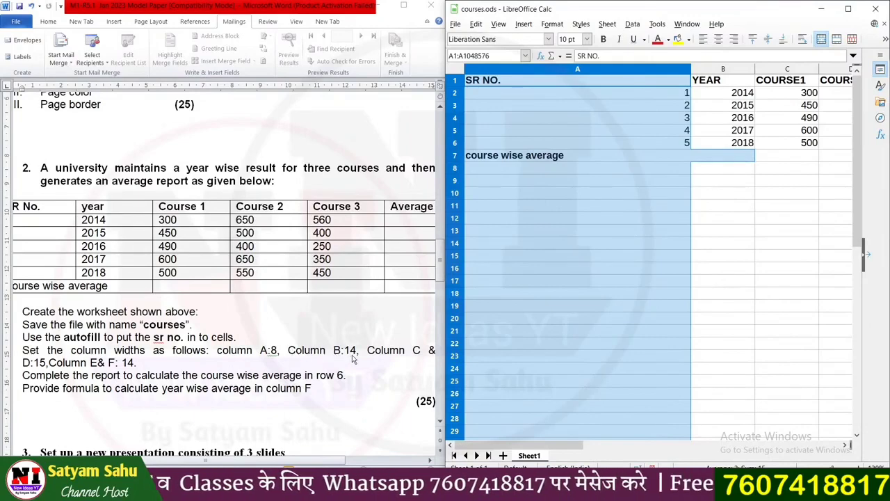
- Set the width of the YEAR column B to 14 cm
{"action": "left_click", "coordinate": [725, 72]}
{"action": "right_click", "coordinate": [725, 72]}
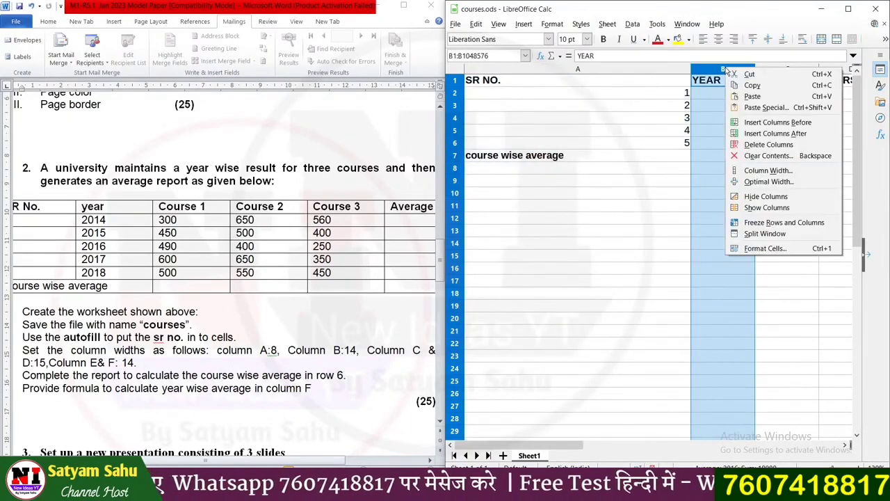
{"action": "left_click", "coordinate": [749, 172]}
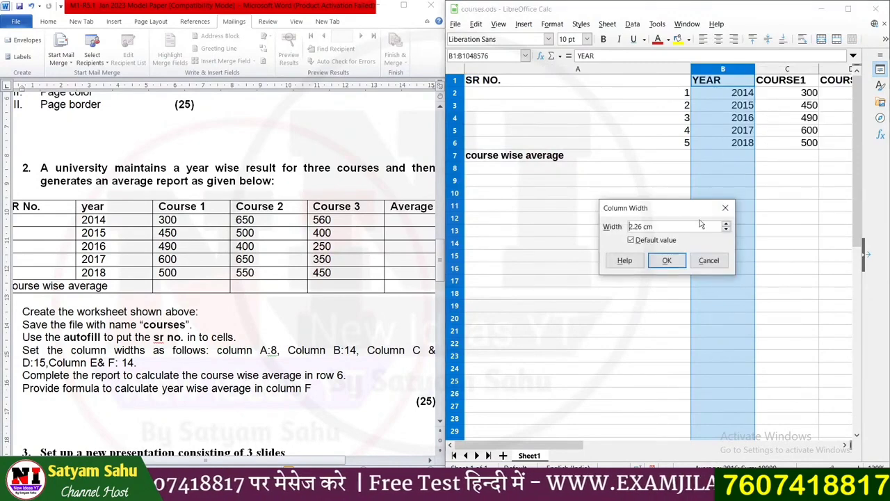
{"action": "left_click_drag", "start_coordinate": [641, 226], "coordinate": [628, 227]}
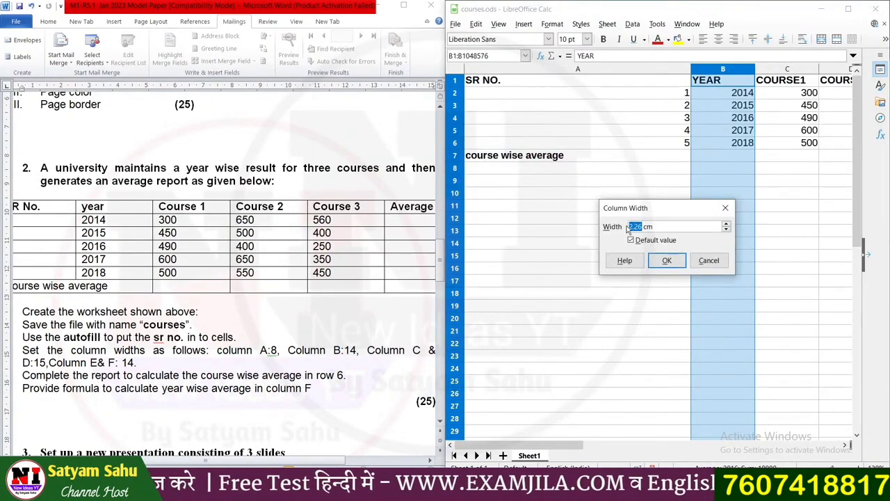
{"action": "type", "text": "14"}
{"action": "key", "text": "Return"}
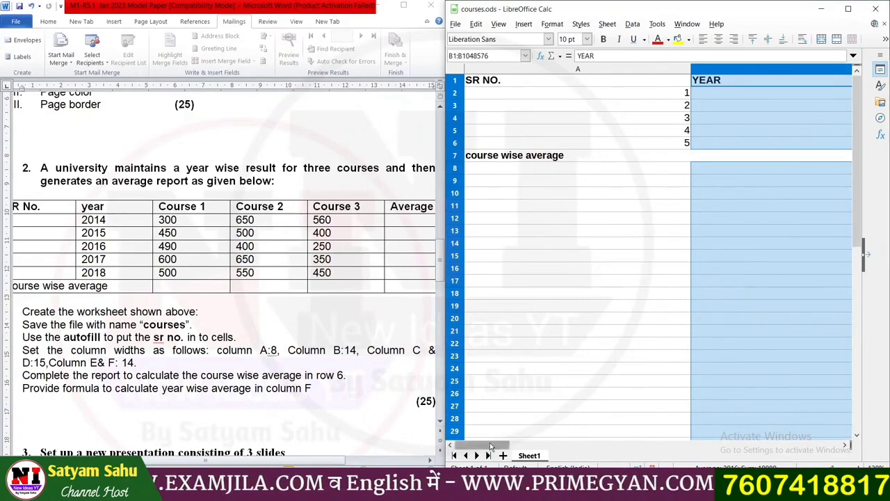
- Set the width of the COURSE1 column C to 15 cm
{"action": "left_click_drag", "start_coordinate": [537, 448], "coordinate": [614, 447]}
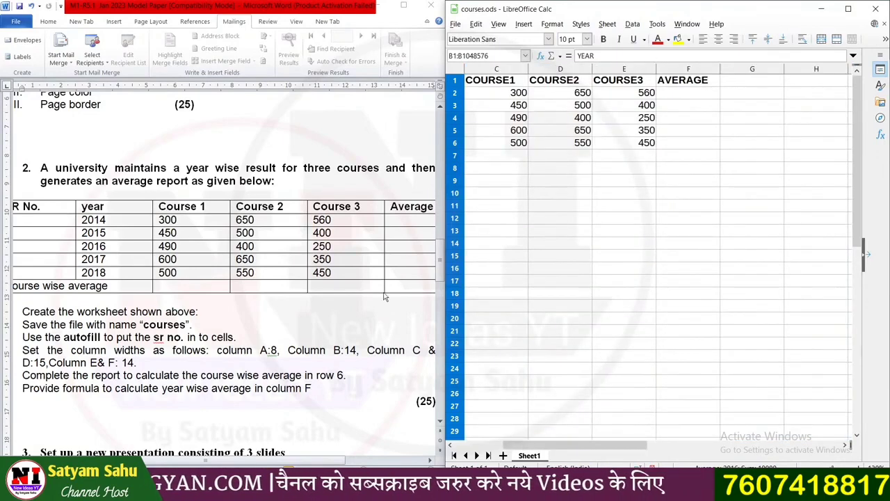
{"action": "left_click", "coordinate": [309, 461]}
{"action": "left_click_drag", "start_coordinate": [309, 461], "coordinate": [282, 460]}
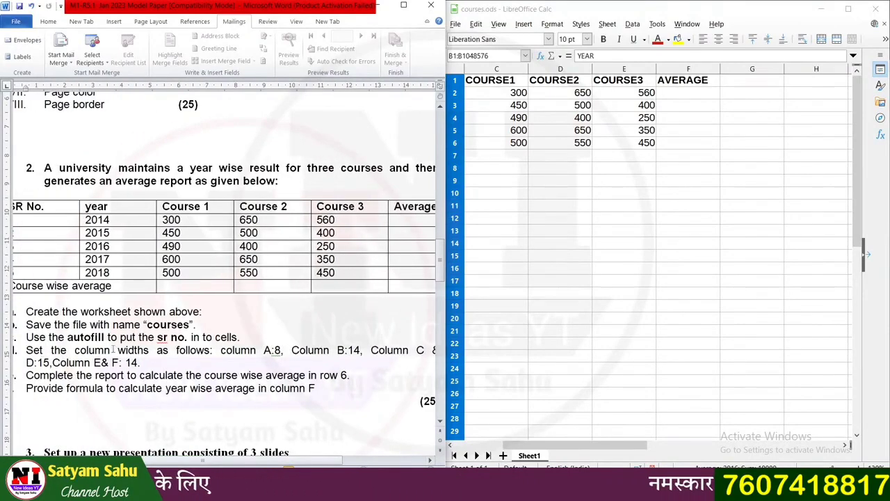
{"action": "right_click", "coordinate": [516, 72]}
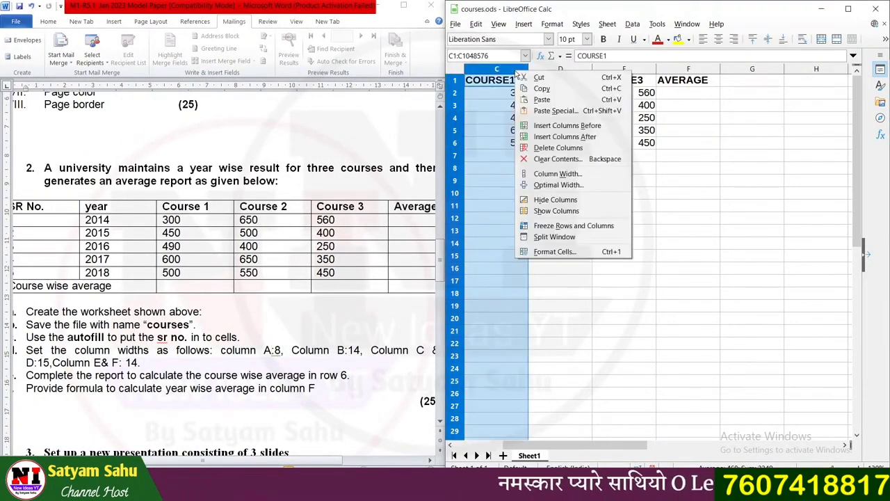
{"action": "left_click", "coordinate": [557, 174]}
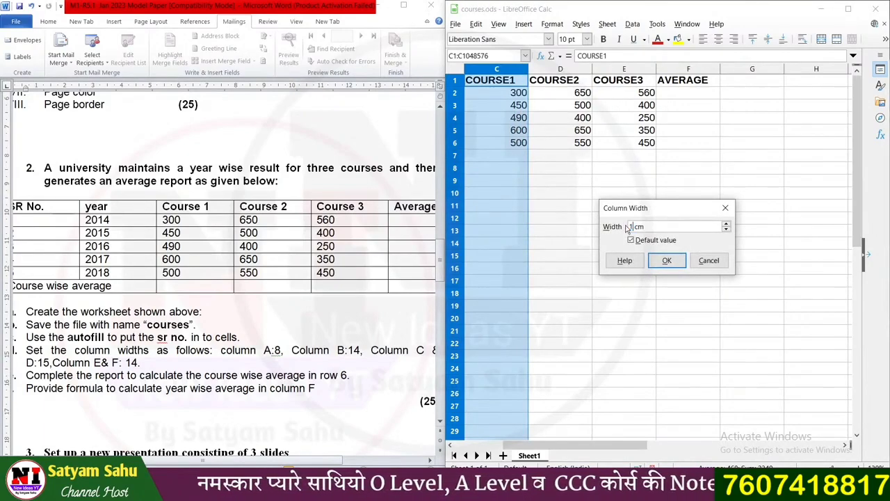
{"action": "type", "text": "15"}
{"action": "left_click", "coordinate": [664, 260]}
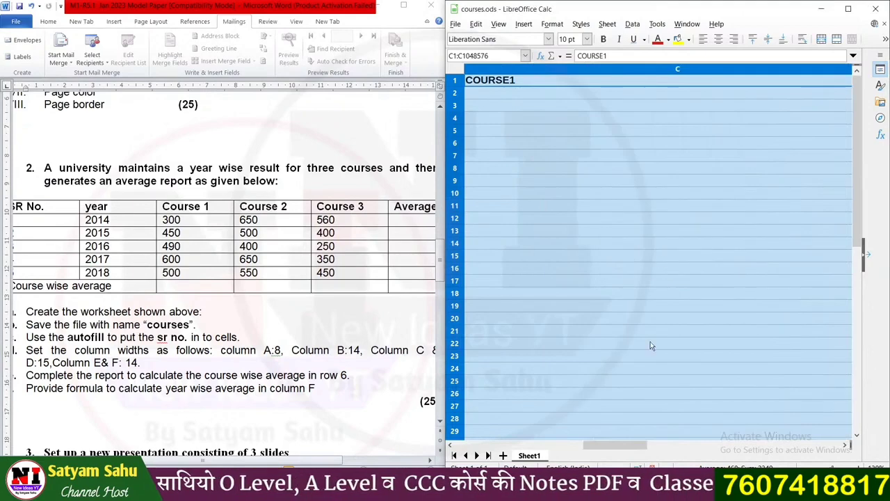
- Set the width of the COURSE2 column D to 15 cm
{"action": "left_click_drag", "start_coordinate": [650, 449], "coordinate": [671, 449]}
{"action": "left_click", "coordinate": [518, 72]}
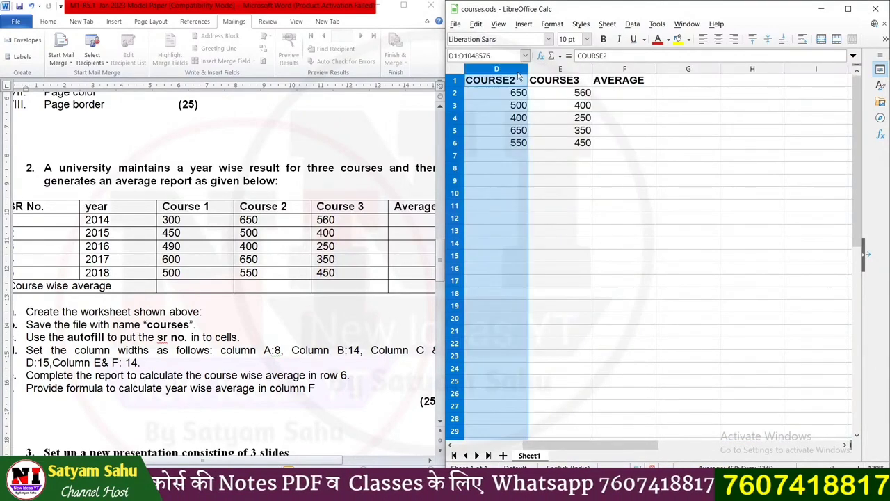
{"action": "right_click", "coordinate": [518, 72]}
{"action": "left_click", "coordinate": [555, 182]}
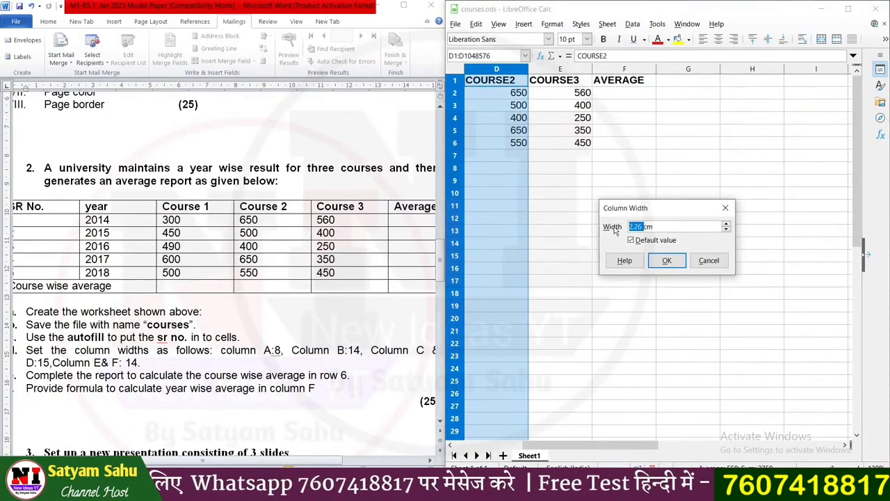
{"action": "type", "text": "15cm"}
{"action": "left_click", "coordinate": [666, 260]}
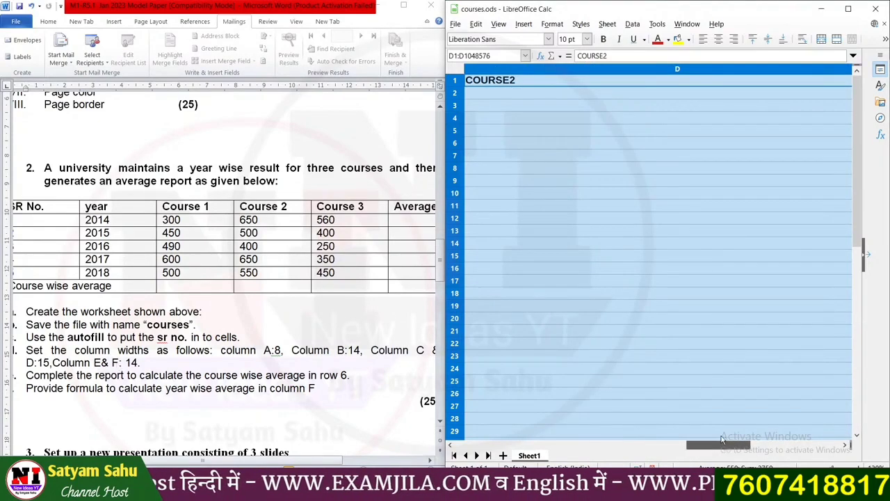
- Set the width of the COURSE3 column E to 14 cm
{"action": "left_click_drag", "start_coordinate": [693, 447], "coordinate": [765, 446]}
{"action": "right_click", "coordinate": [513, 70]}
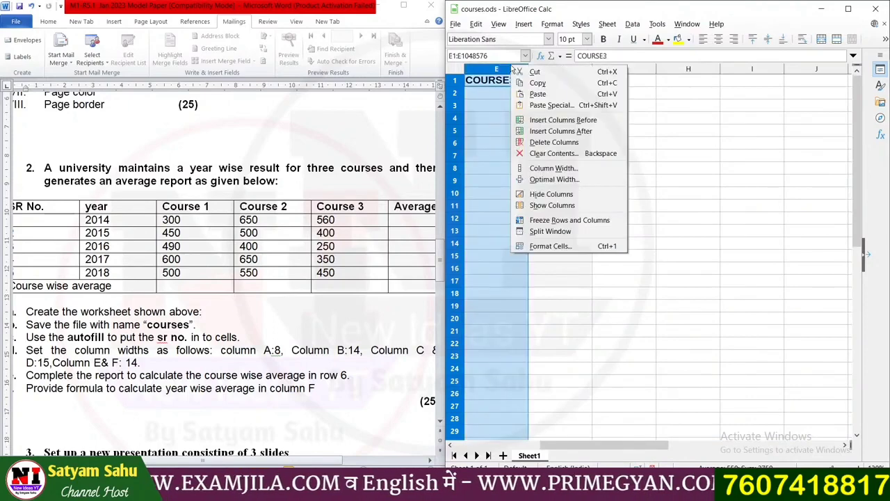
{"action": "left_click", "coordinate": [546, 165]}
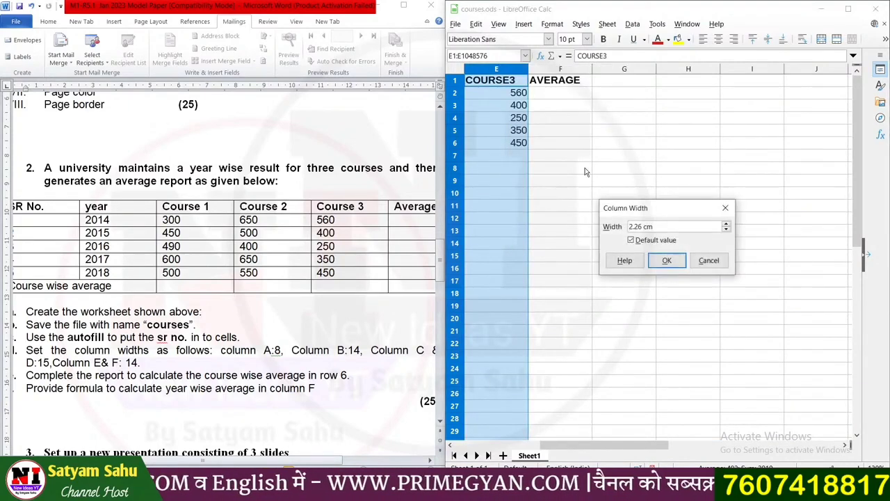
{"action": "key", "text": "Delete"}
{"action": "key", "text": "Delete"}
{"action": "key", "text": "Delete"}
{"action": "key", "text": "Delete"}
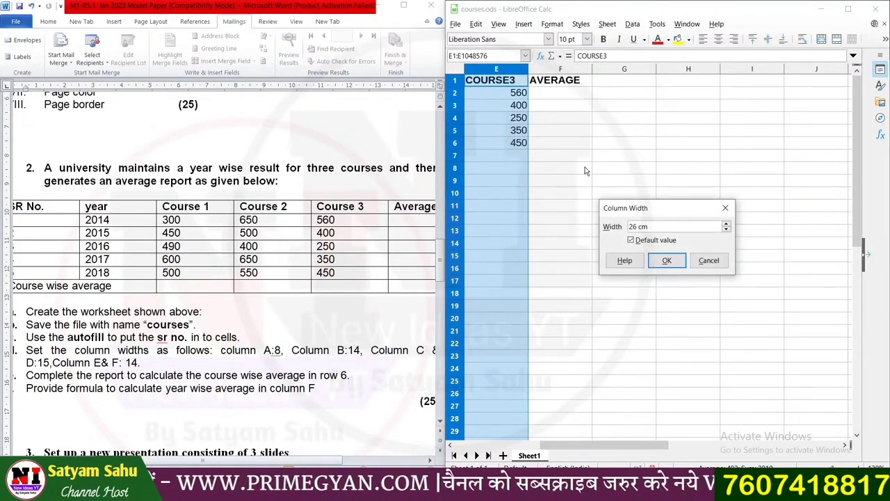
{"action": "type", "text": "14"}
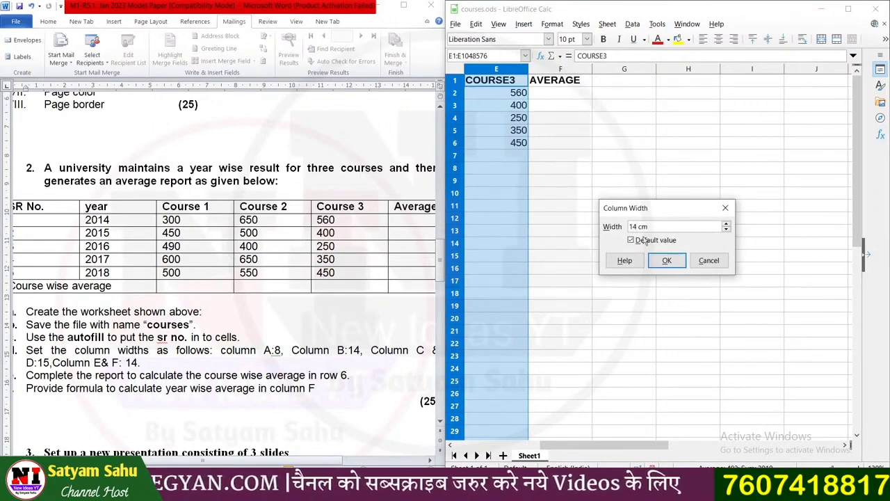
{"action": "left_click", "coordinate": [665, 261]}
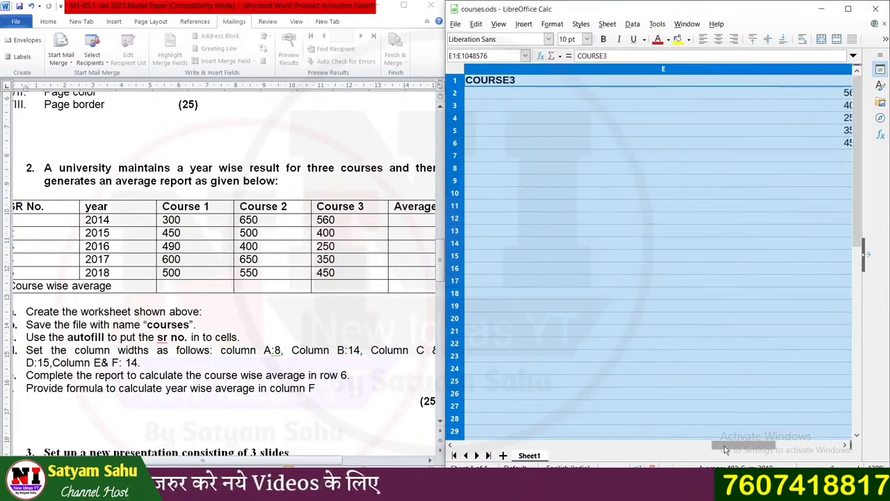
- Set the width of the AVERAGE column F to 14 cm
{"action": "left_click_drag", "start_coordinate": [727, 445], "coordinate": [785, 447]}
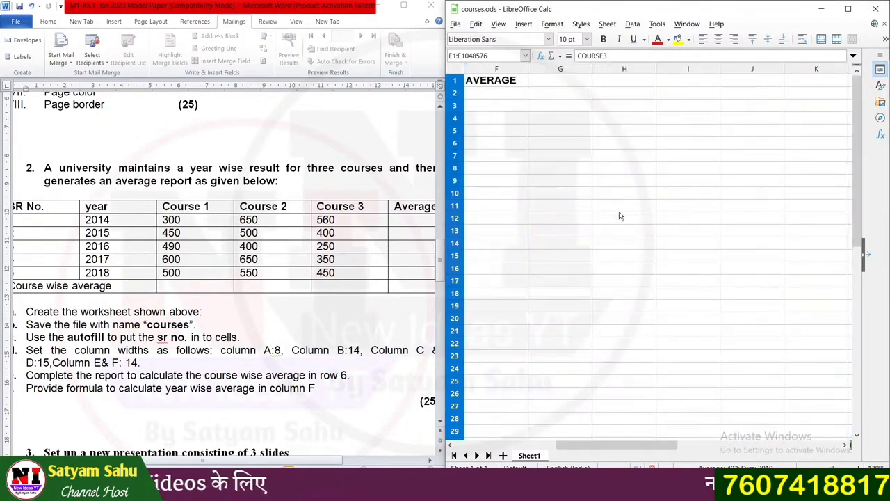
{"action": "right_click", "coordinate": [517, 70]}
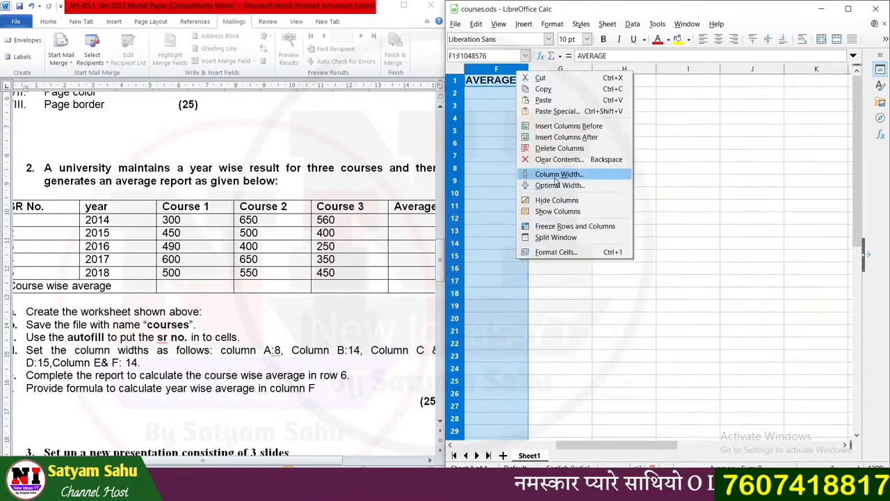
{"action": "left_click", "coordinate": [558, 174]}
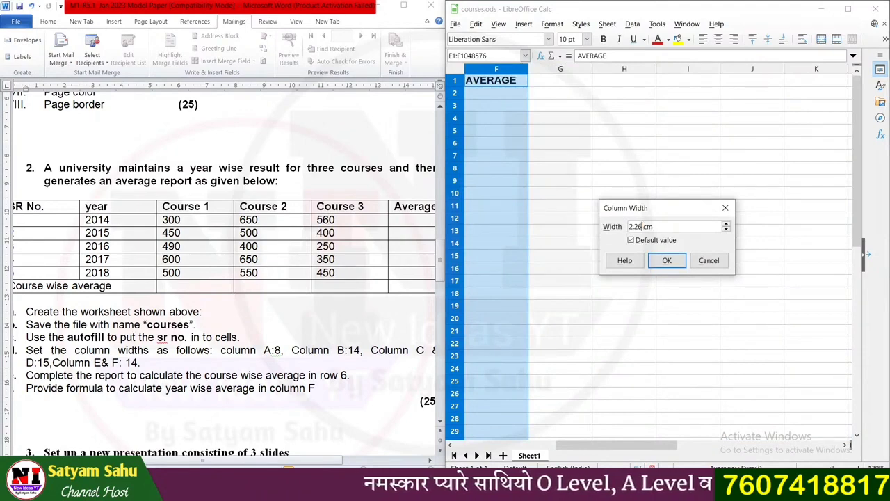
{"action": "left_click_drag", "start_coordinate": [640, 226], "coordinate": [628, 227]}
{"action": "type", "text": "14"}
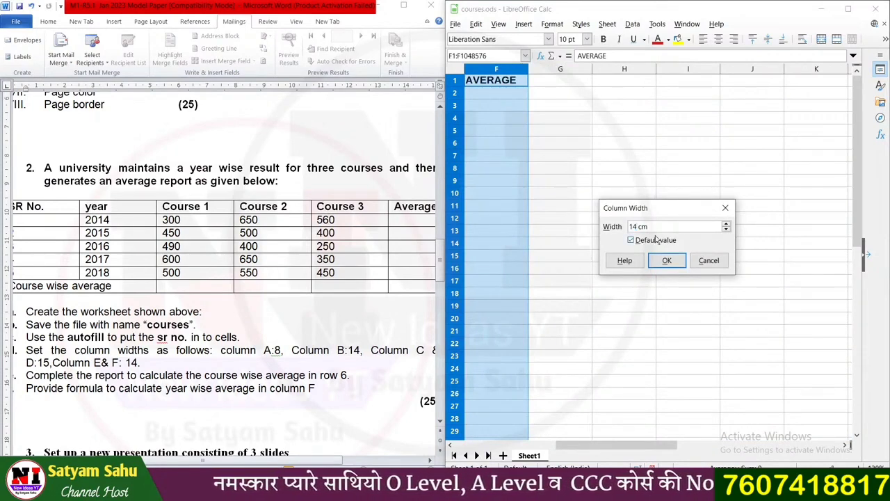
{"action": "left_click", "coordinate": [662, 261]}
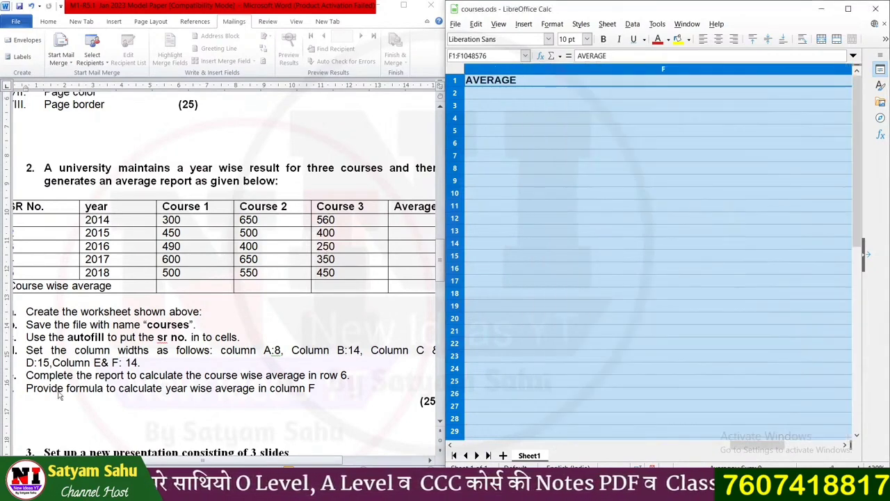
{"action": "left_click_drag", "start_coordinate": [222, 459], "coordinate": [176, 460]}
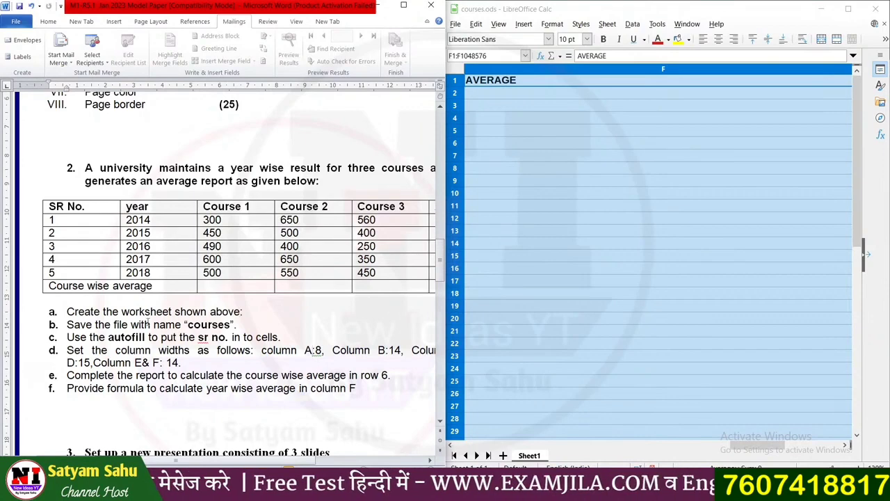
{"action": "left_click", "coordinate": [493, 244]}
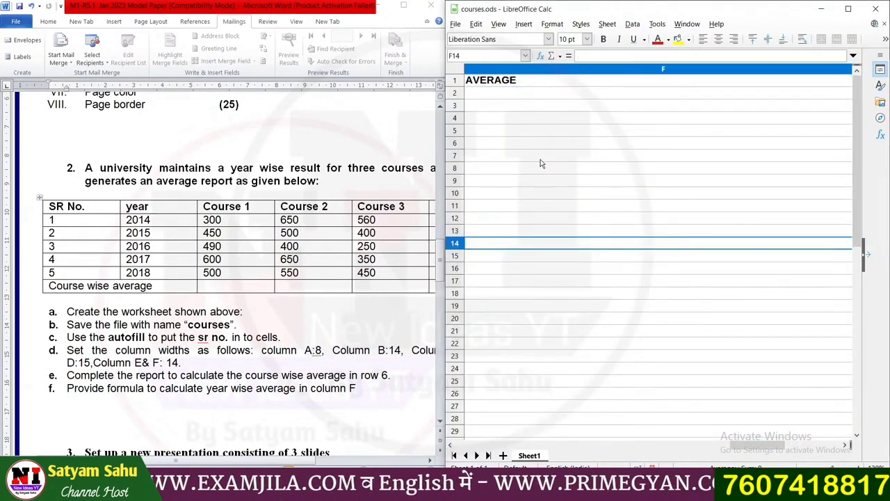
{"action": "left_click", "coordinate": [498, 24]}
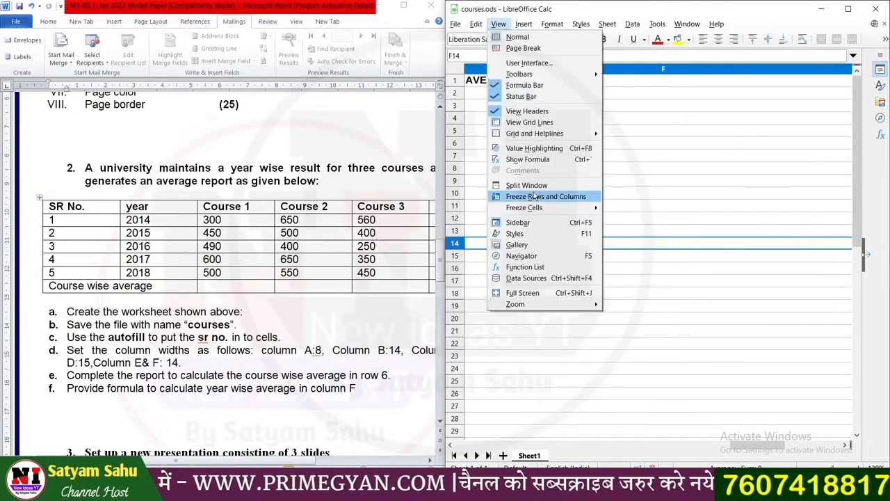
{"action": "mouse_move", "coordinate": [584, 137]}
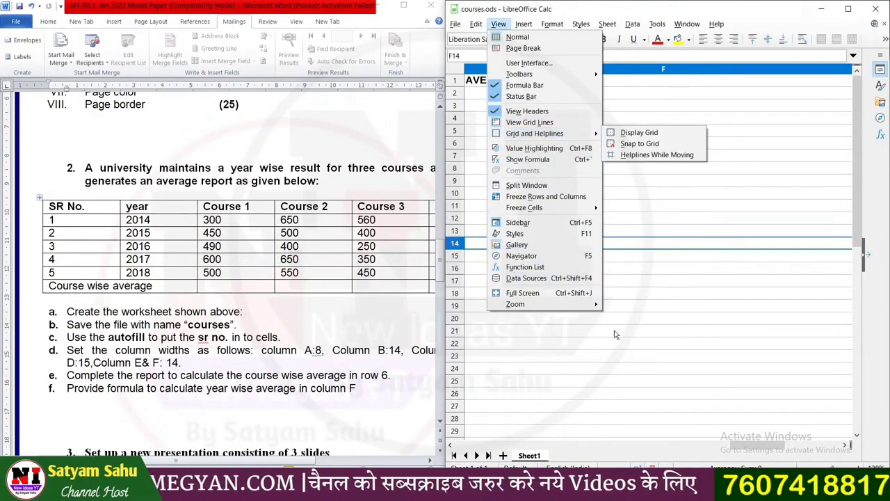
{"action": "left_click", "coordinate": [661, 269]}
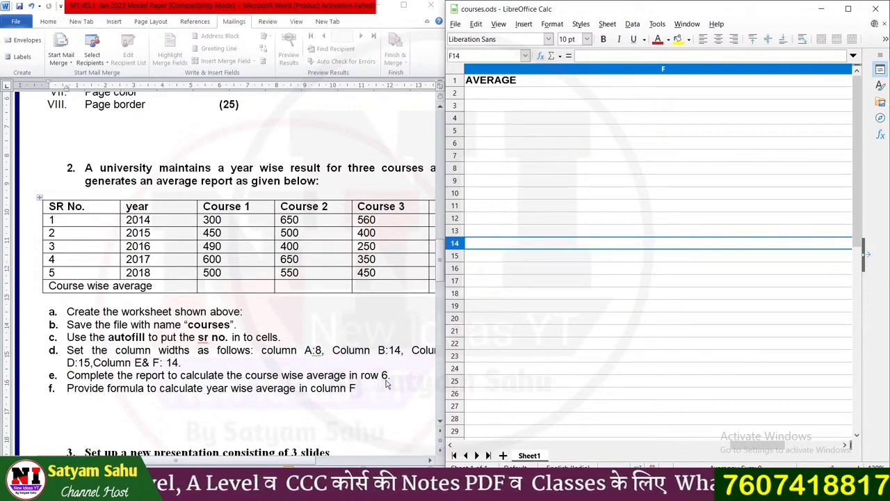
- Calculate the COURSE1 course-wise average in C7 with the AVERAGE function over C2:C6
{"action": "left_click_drag", "start_coordinate": [758, 445], "coordinate": [488, 459]}
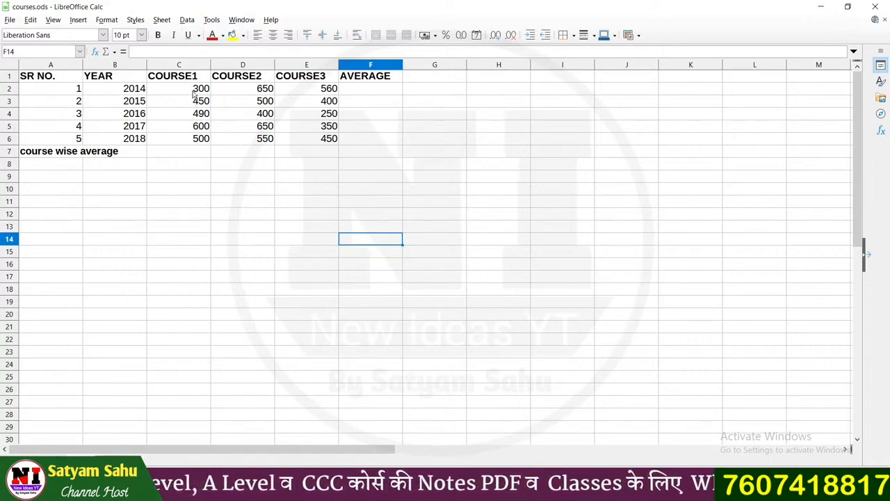
{"action": "left_click_drag", "start_coordinate": [193, 92], "coordinate": [185, 156]}
{"action": "left_click", "coordinate": [114, 53]}
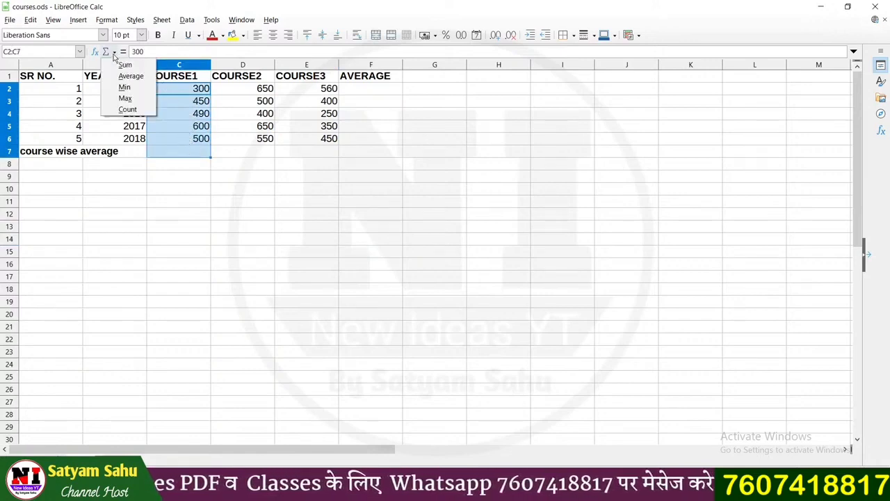
{"action": "left_click", "coordinate": [129, 76]}
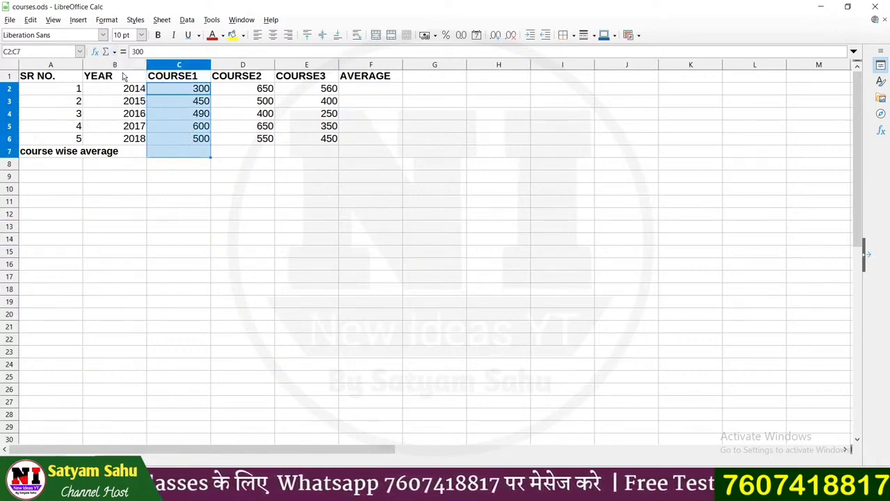
{"action": "left_click", "coordinate": [193, 155]}
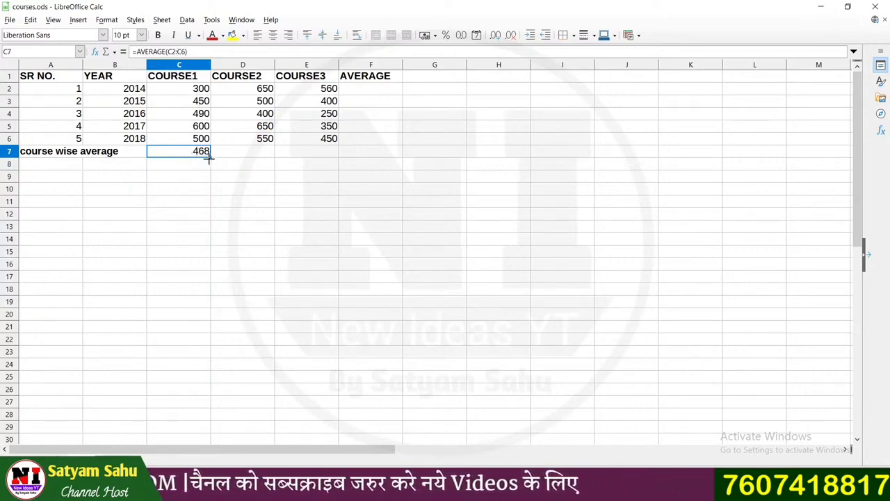
- Fill the average formula from C7 across to D7 and E7 for COURSE2 and COURSE3
{"action": "left_click_drag", "start_coordinate": [236, 156], "coordinate": [327, 158]}
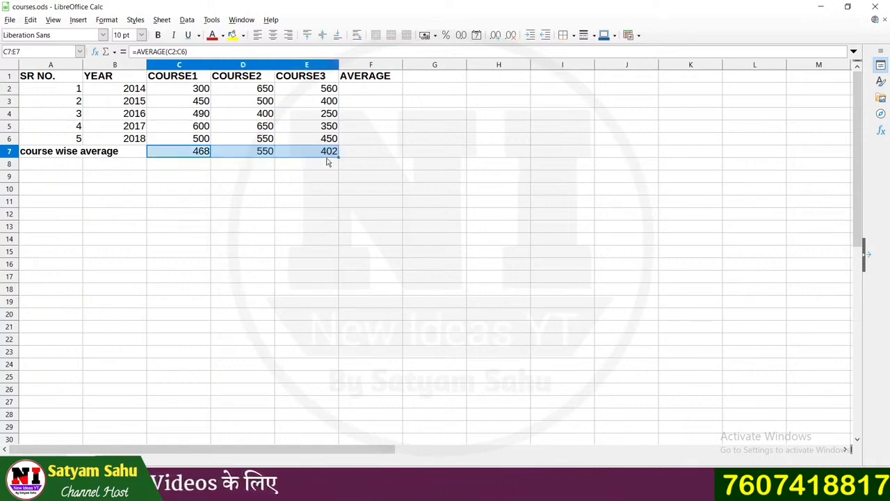
{"action": "left_click", "coordinate": [226, 175]}
{"action": "left_click_drag", "start_coordinate": [209, 90], "coordinate": [207, 139]}
{"action": "left_click", "coordinate": [196, 150]}
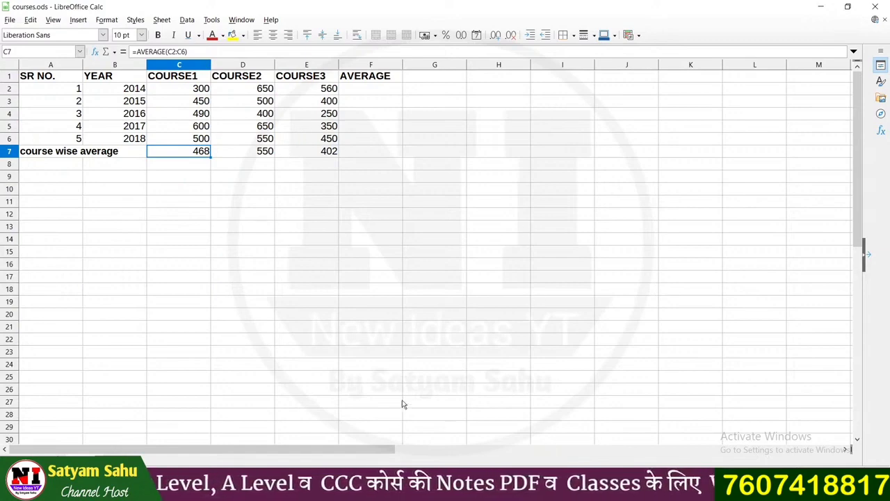
- Make the course-wise averages in C7:E7 bold
{"action": "left_click_drag", "start_coordinate": [159, 151], "coordinate": [309, 153]}
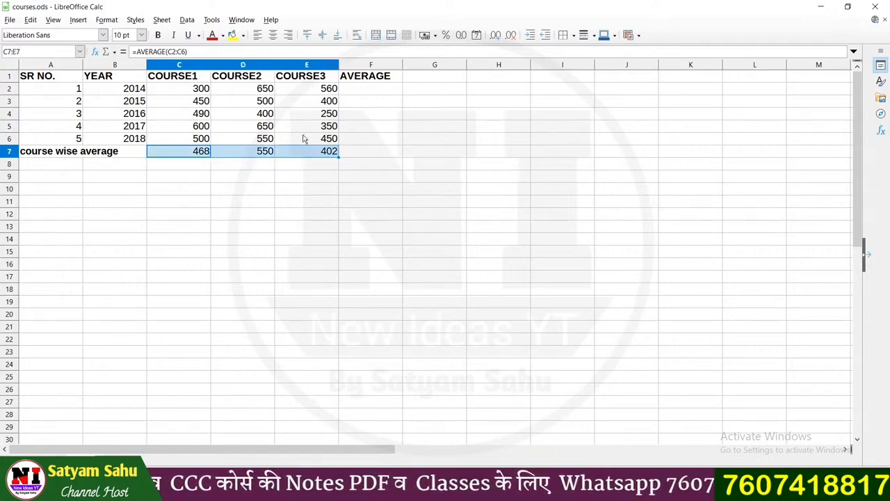
{"action": "left_click", "coordinate": [158, 35]}
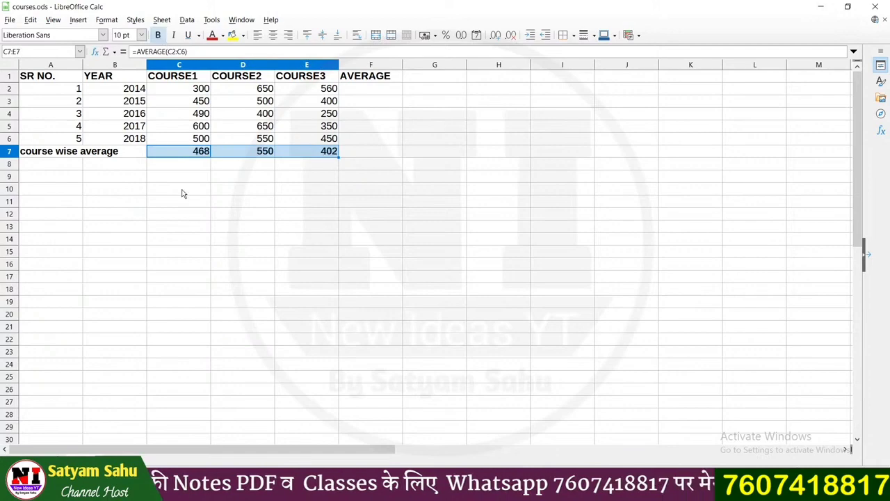
{"action": "left_click", "coordinate": [299, 178]}
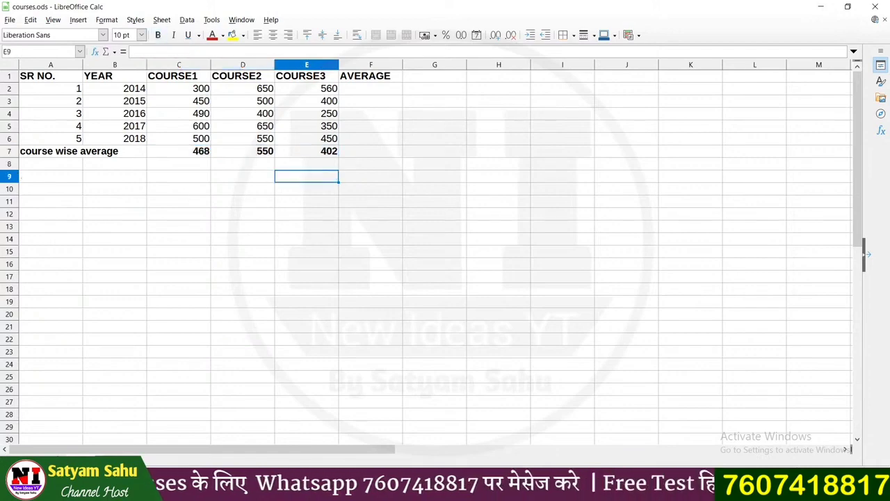
- Switch to the Word model paper to check its course-wise and year-wise average instructions, and return to the Calc worksheet
{"action": "left_click", "coordinate": [390, 490]}
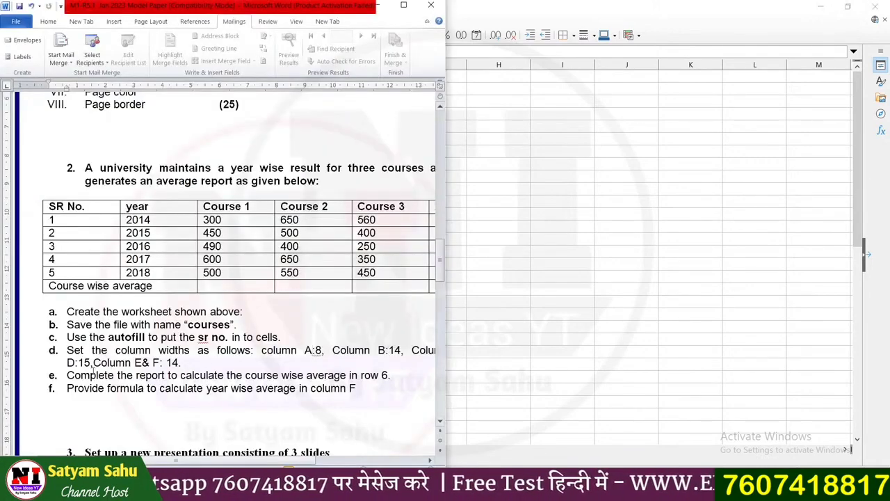
{"action": "left_click_drag", "start_coordinate": [66, 375], "coordinate": [401, 377]}
{"action": "left_click", "coordinate": [377, 400]}
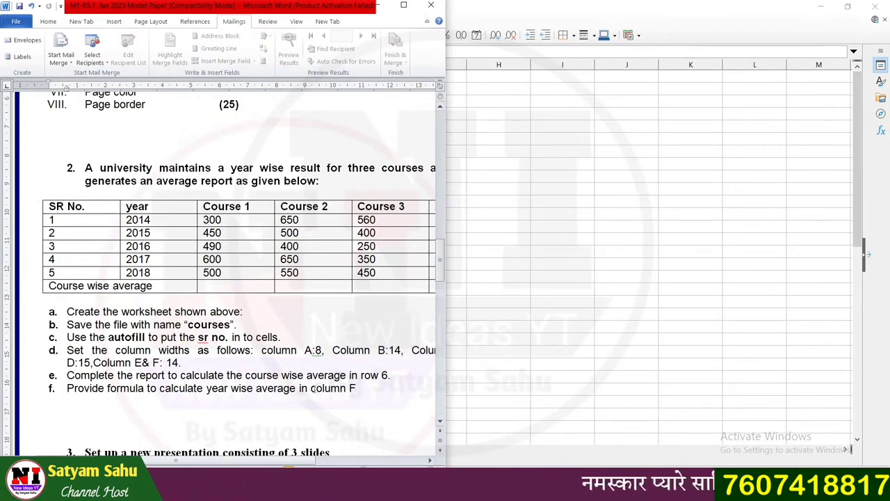
{"action": "left_click", "coordinate": [600, 459]}
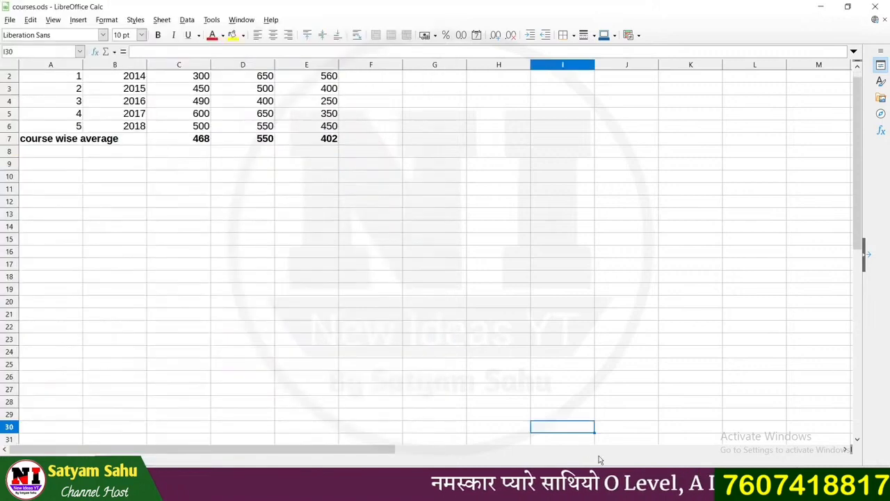
- Calculate the year-wise average for 2014 in F2 with the AVERAGE function over C2:E2
{"action": "left_click", "coordinate": [379, 77]}
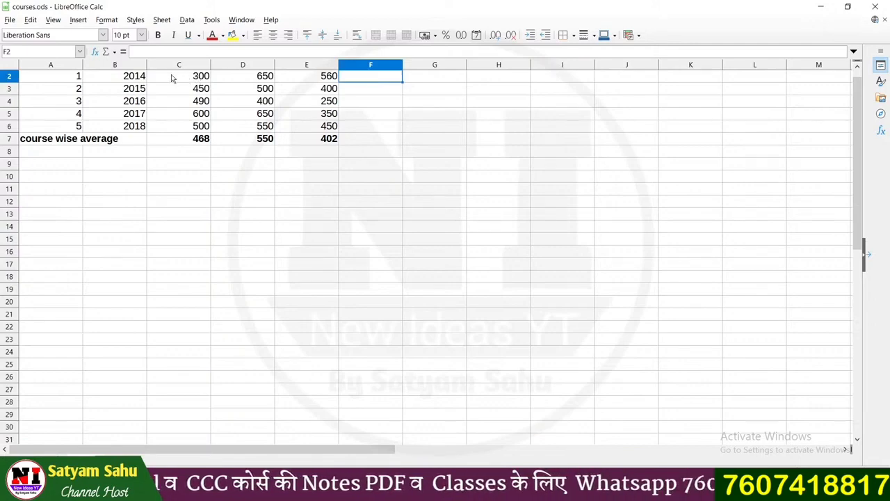
{"action": "scroll", "coordinate": [193, 102], "scroll_direction": "up", "scroll_amount": 1}
{"action": "left_click", "coordinate": [192, 92]}
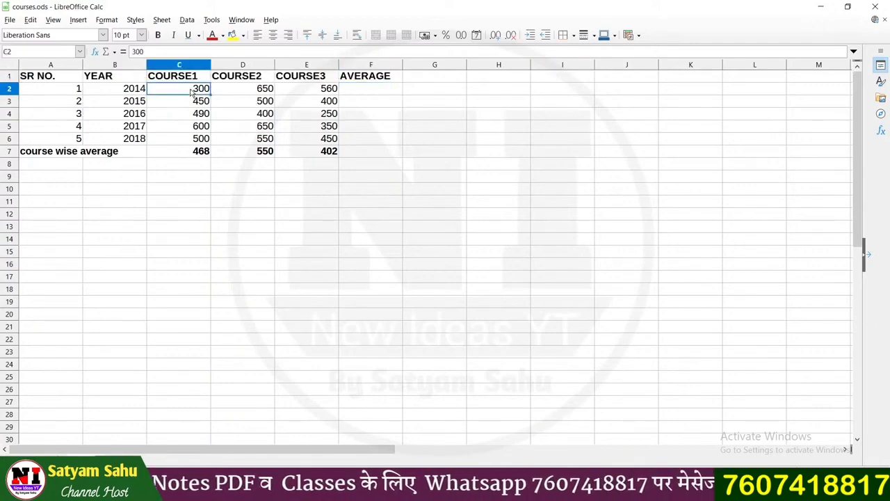
{"action": "left_click_drag", "start_coordinate": [200, 91], "coordinate": [314, 92]}
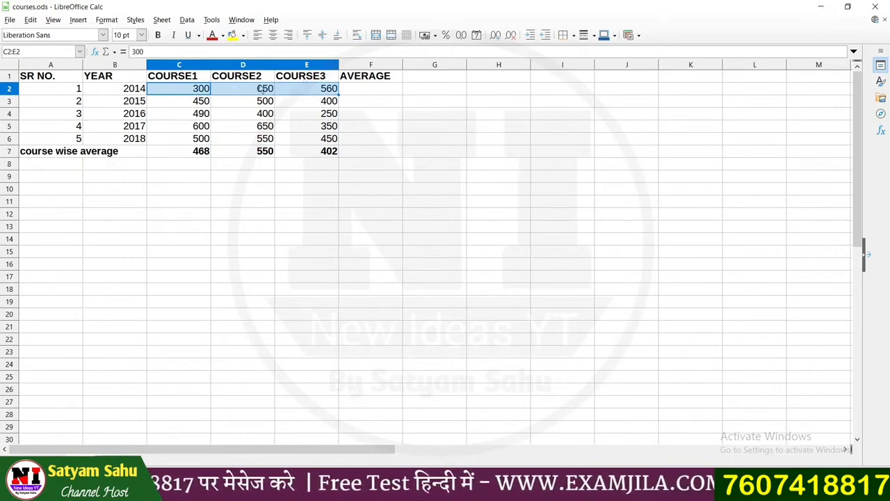
{"action": "left_click_drag", "start_coordinate": [202, 91], "coordinate": [371, 94]}
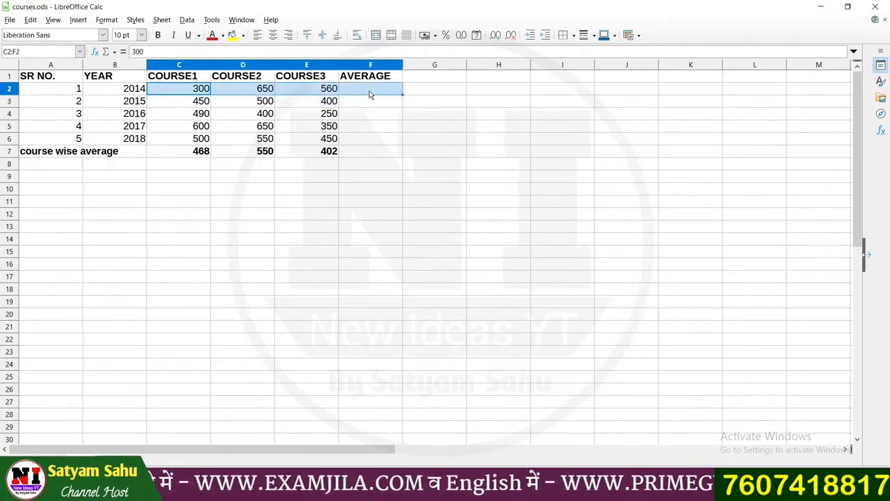
{"action": "left_click", "coordinate": [114, 52]}
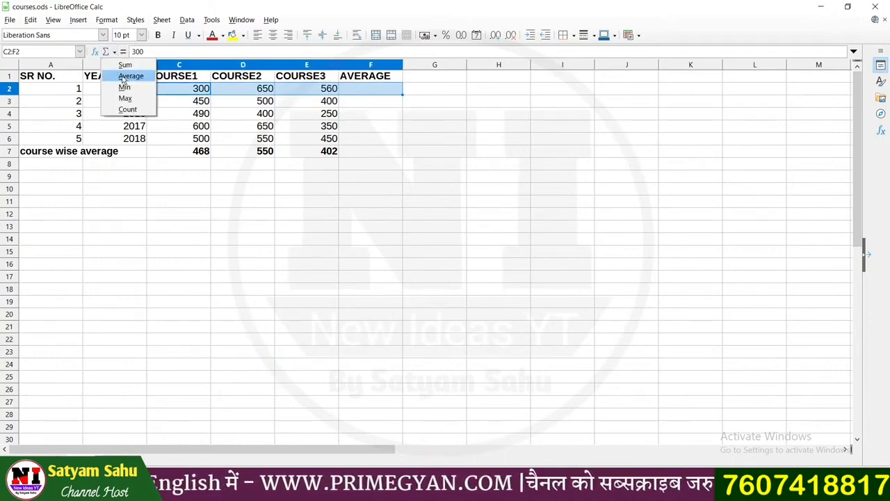
{"action": "left_click", "coordinate": [123, 78]}
{"action": "left_click", "coordinate": [374, 115]}
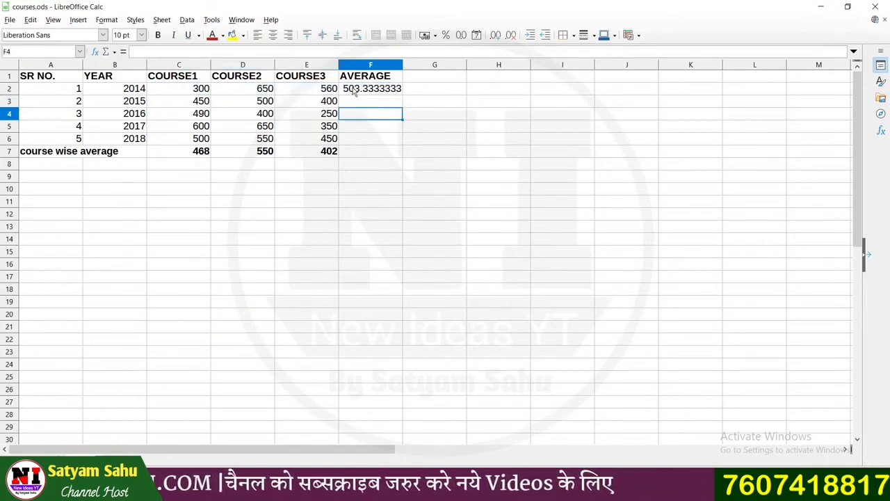
- Fill the year-wise average formula from F2 down through F6 for the years 2015 to 2018
{"action": "left_click", "coordinate": [371, 89]}
{"action": "left_click_drag", "start_coordinate": [403, 96], "coordinate": [403, 144]}
{"action": "left_click", "coordinate": [372, 154]}
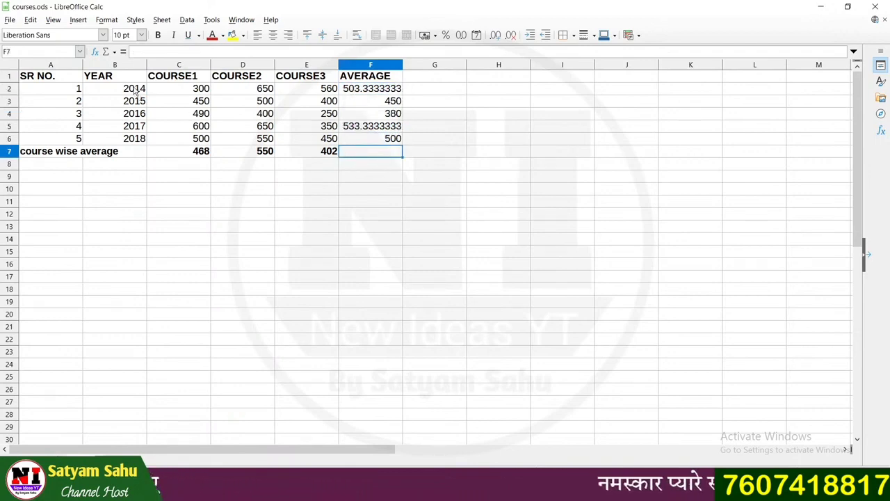
{"action": "left_click_drag", "start_coordinate": [135, 90], "coordinate": [376, 139]}
{"action": "left_click", "coordinate": [370, 164]}
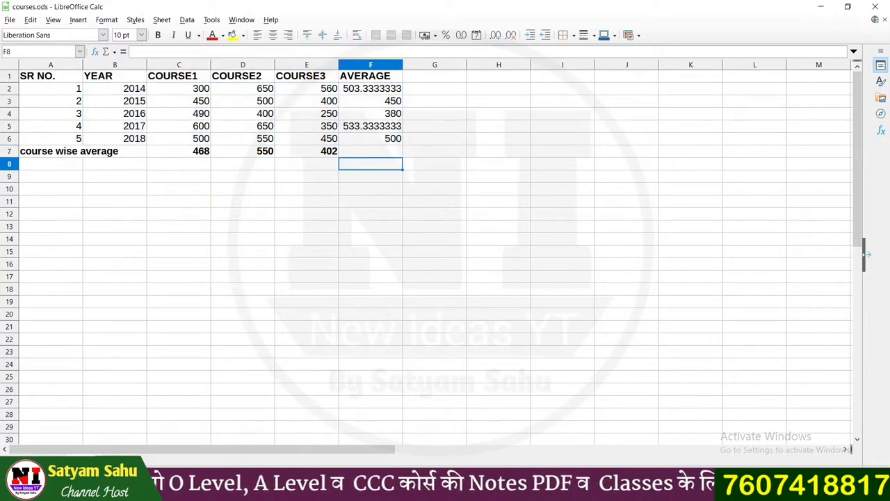
- Switch to the Word model paper, maximize it, and review question 2's table and tasks a to f
{"action": "left_click", "coordinate": [559, 491]}
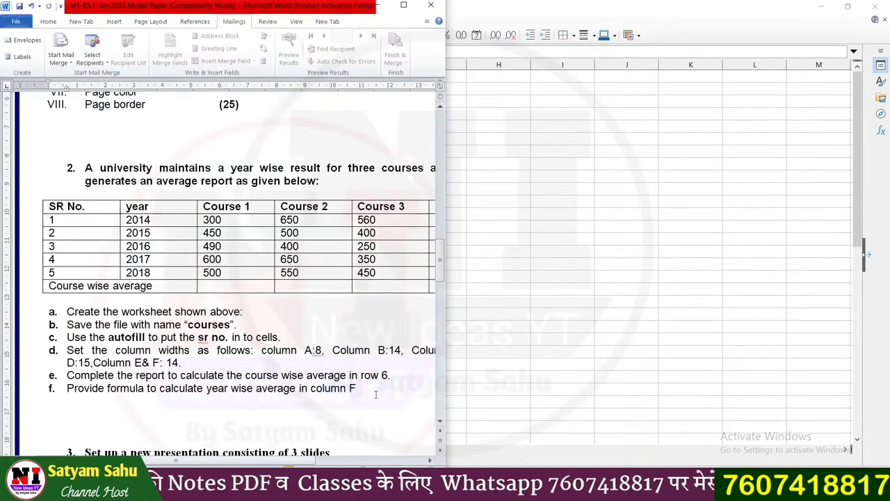
{"action": "left_click", "coordinate": [403, 5]}
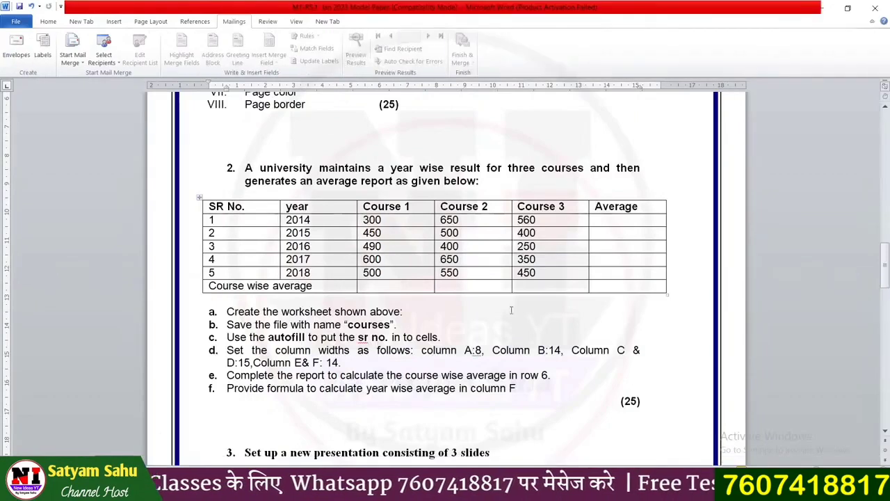
{"action": "left_click_drag", "start_coordinate": [522, 388], "coordinate": [244, 301]}
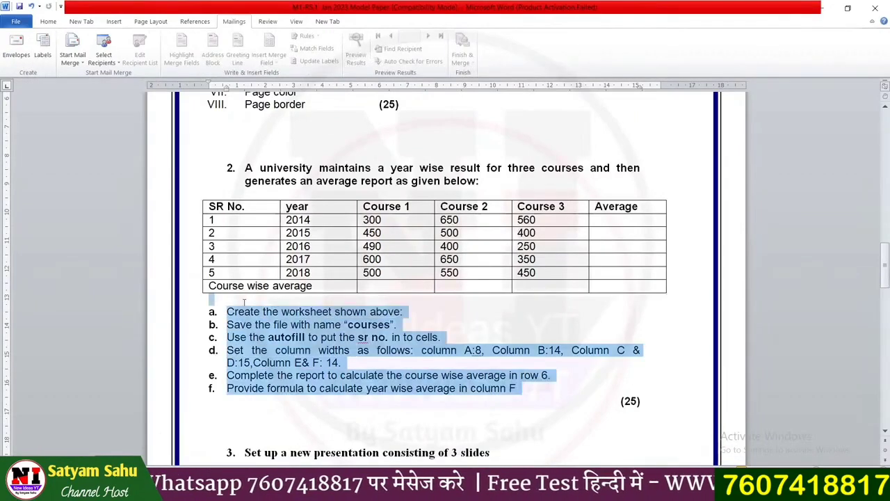
{"action": "scroll", "coordinate": [352, 151], "scroll_direction": "up", "scroll_amount": 3}
{"action": "scroll", "coordinate": [352, 151], "scroll_direction": "down", "scroll_amount": 2}
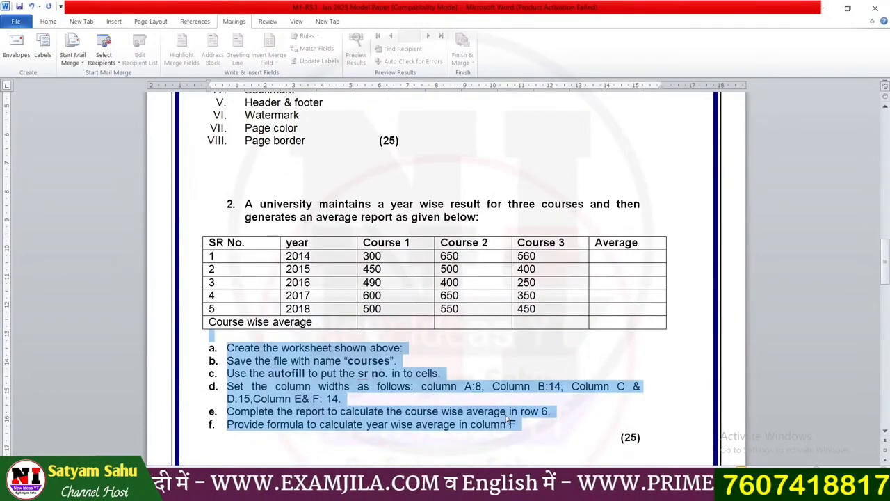
{"action": "key", "text": "alt+a"}
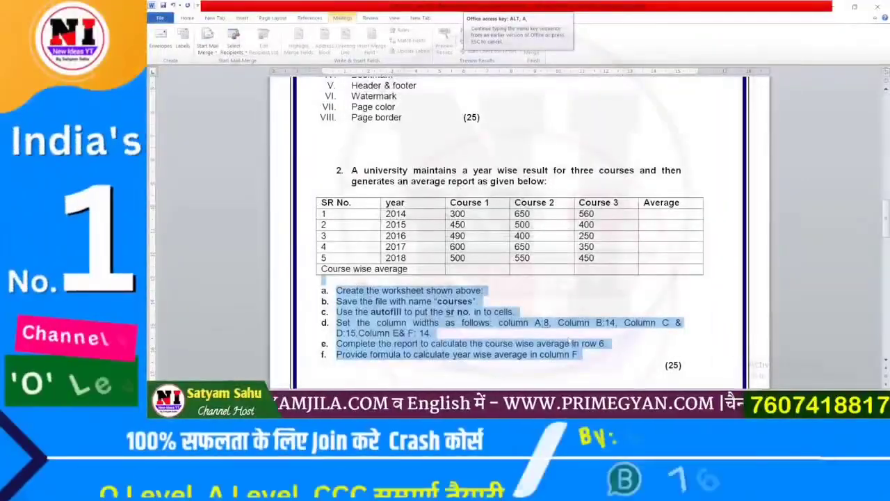